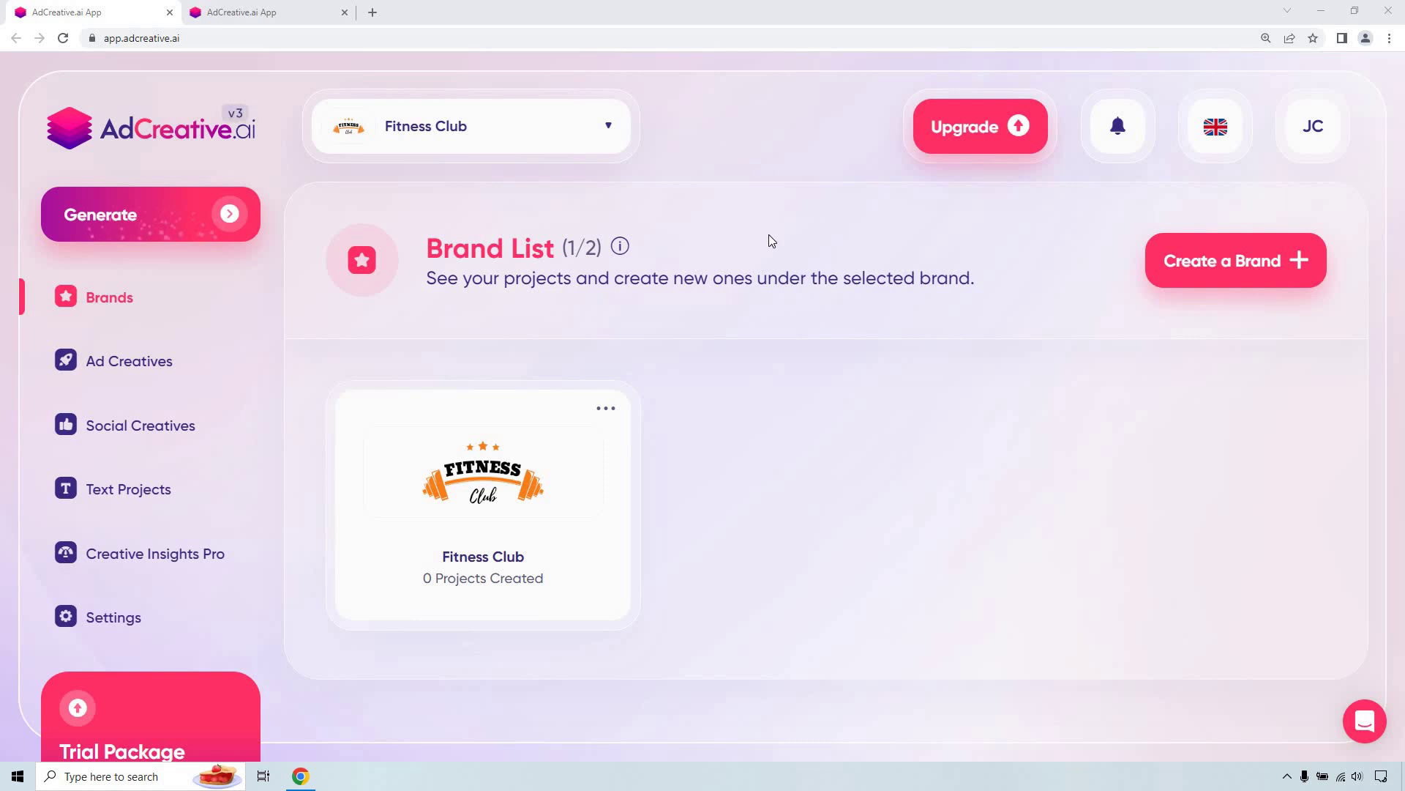
Open the Fitness Club brand's Edit form from the options menu on its card
left_click(615, 410)
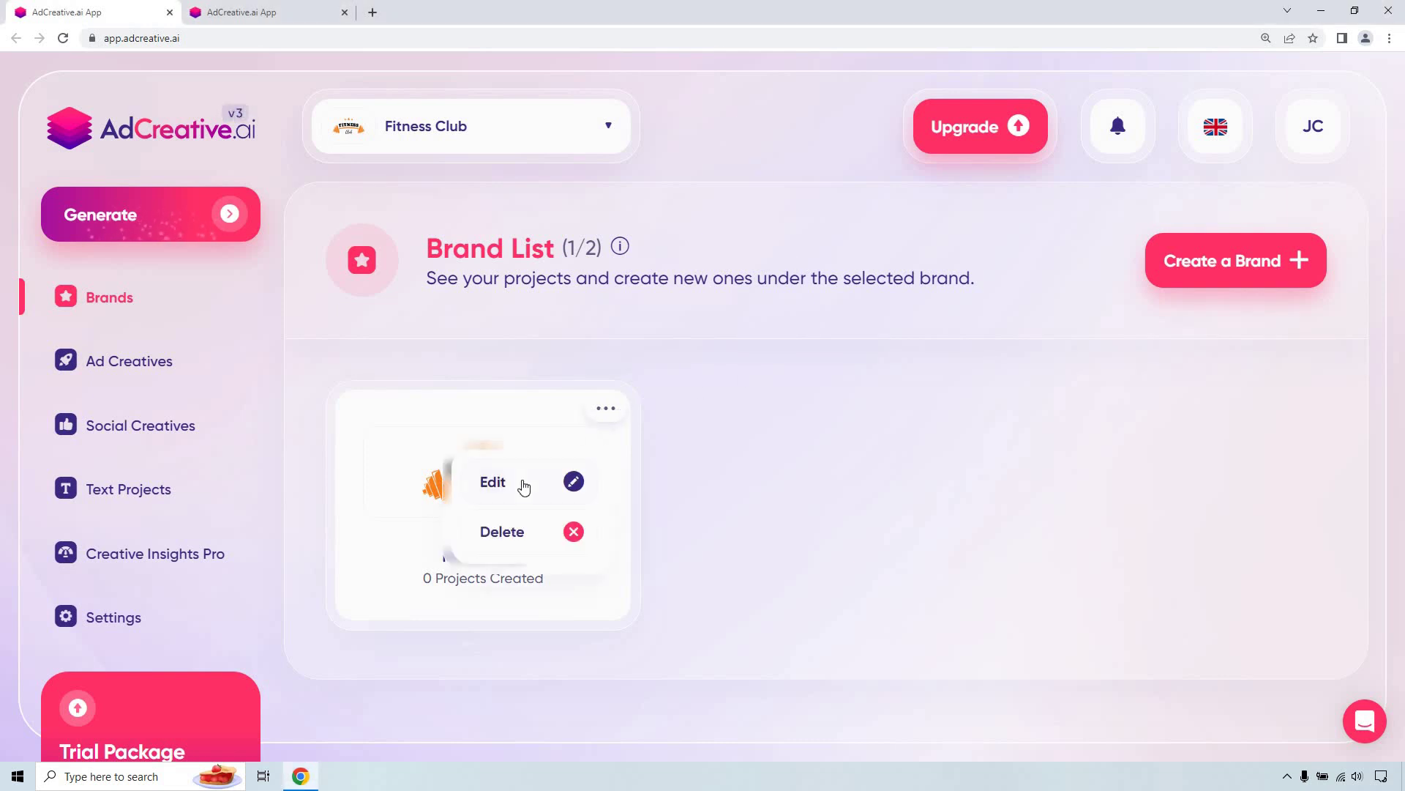
left_click(575, 477)
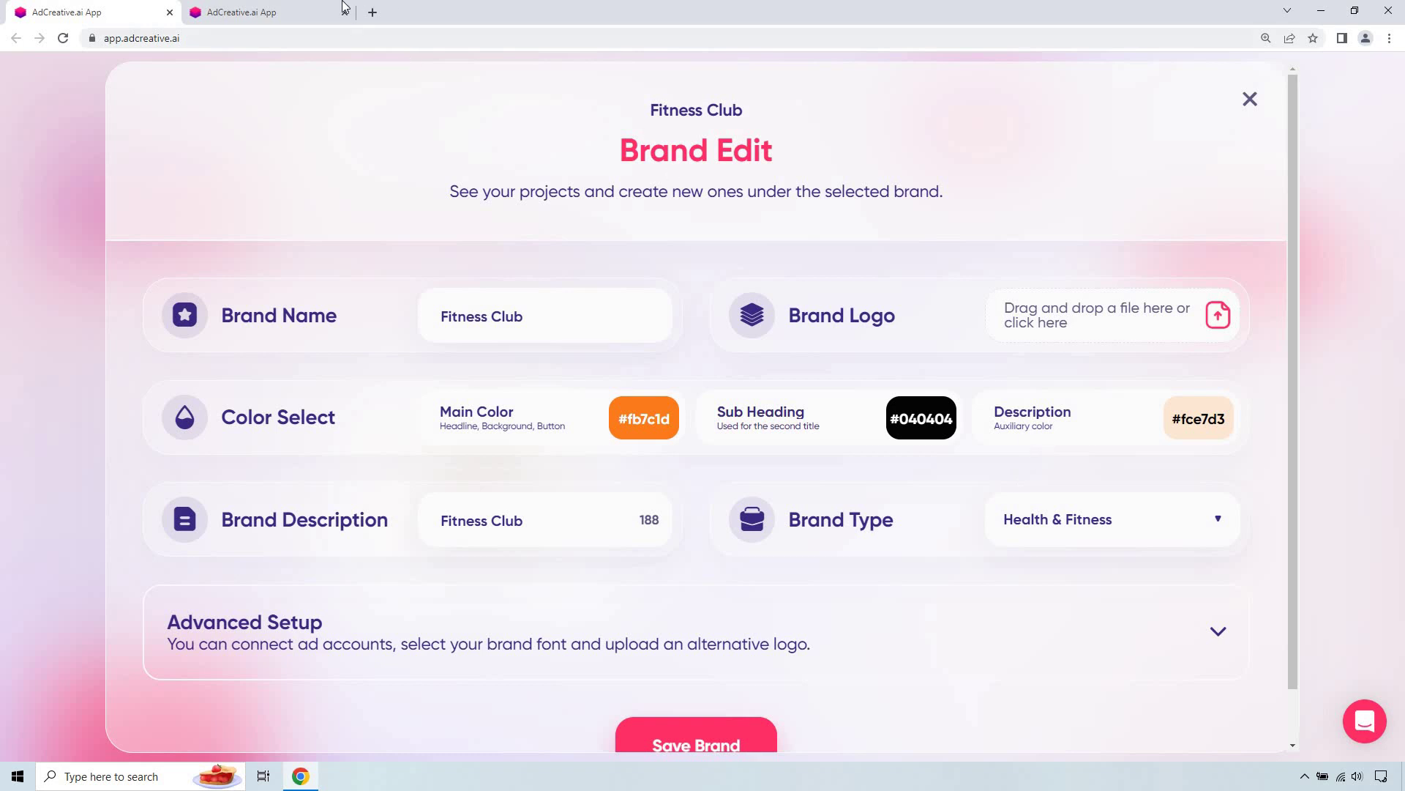
Return to the 1080x1080 post project, expand its description and target audience, and save the format
left_click(307, 12)
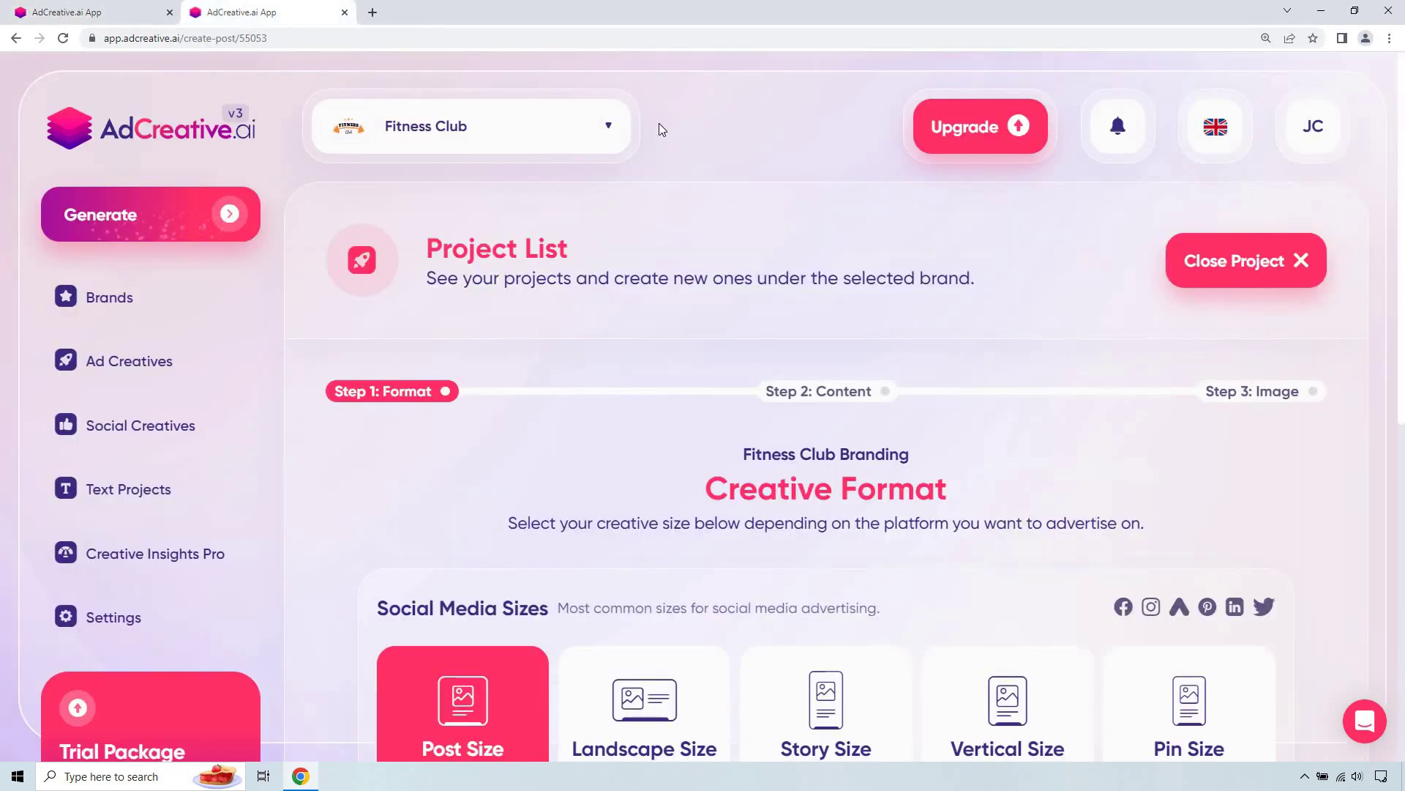
scroll(951, 245, "down", 2)
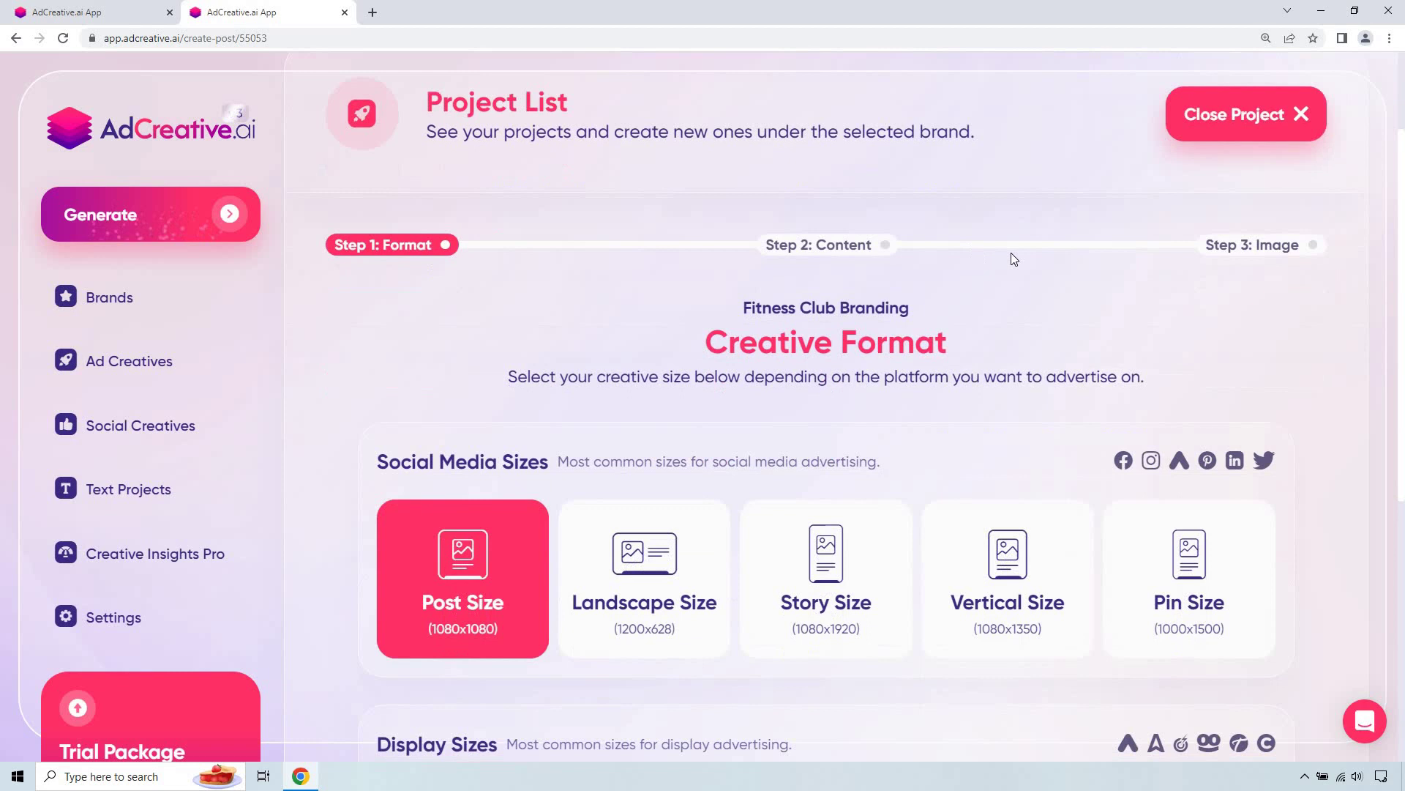
scroll(1044, 236, "down", 2)
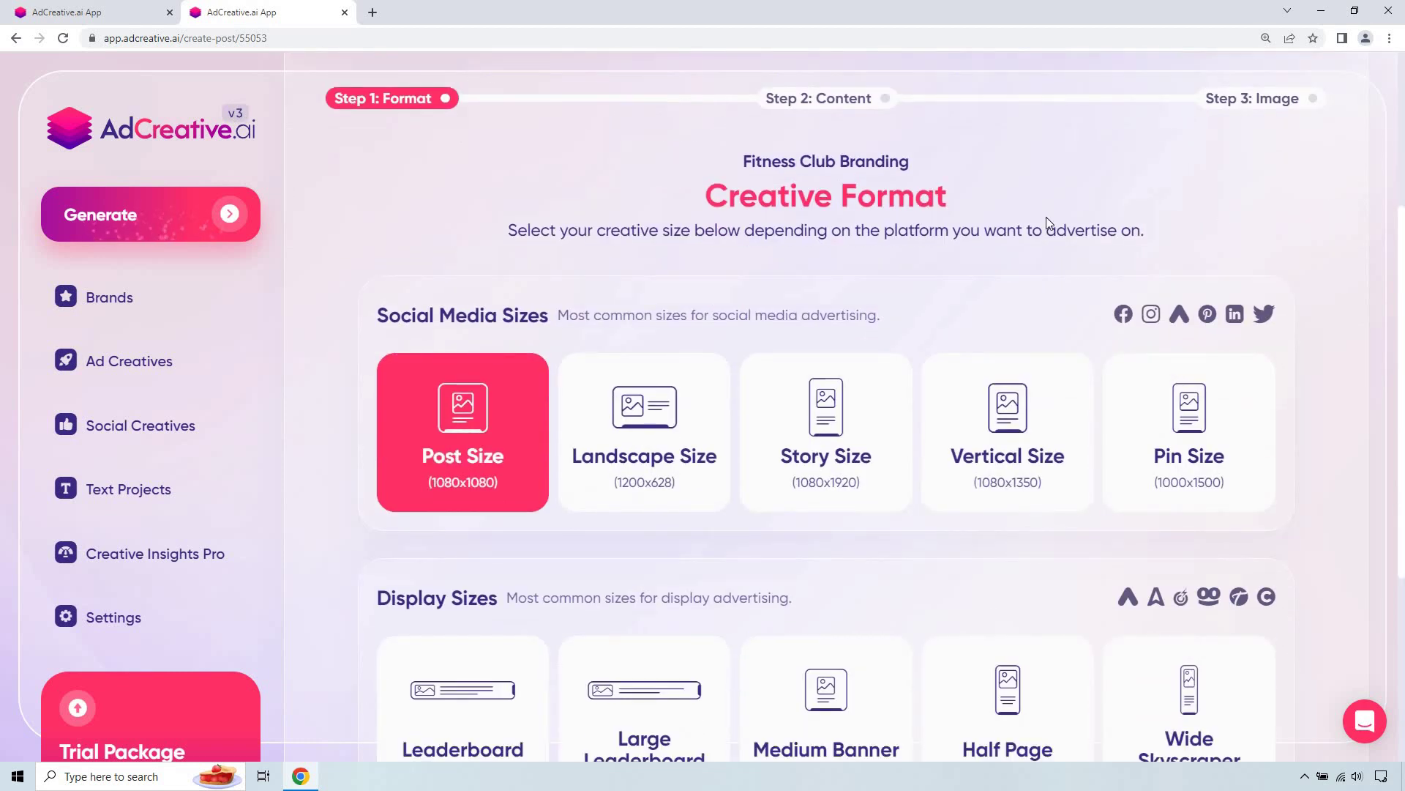
scroll(945, 315, "down", 2)
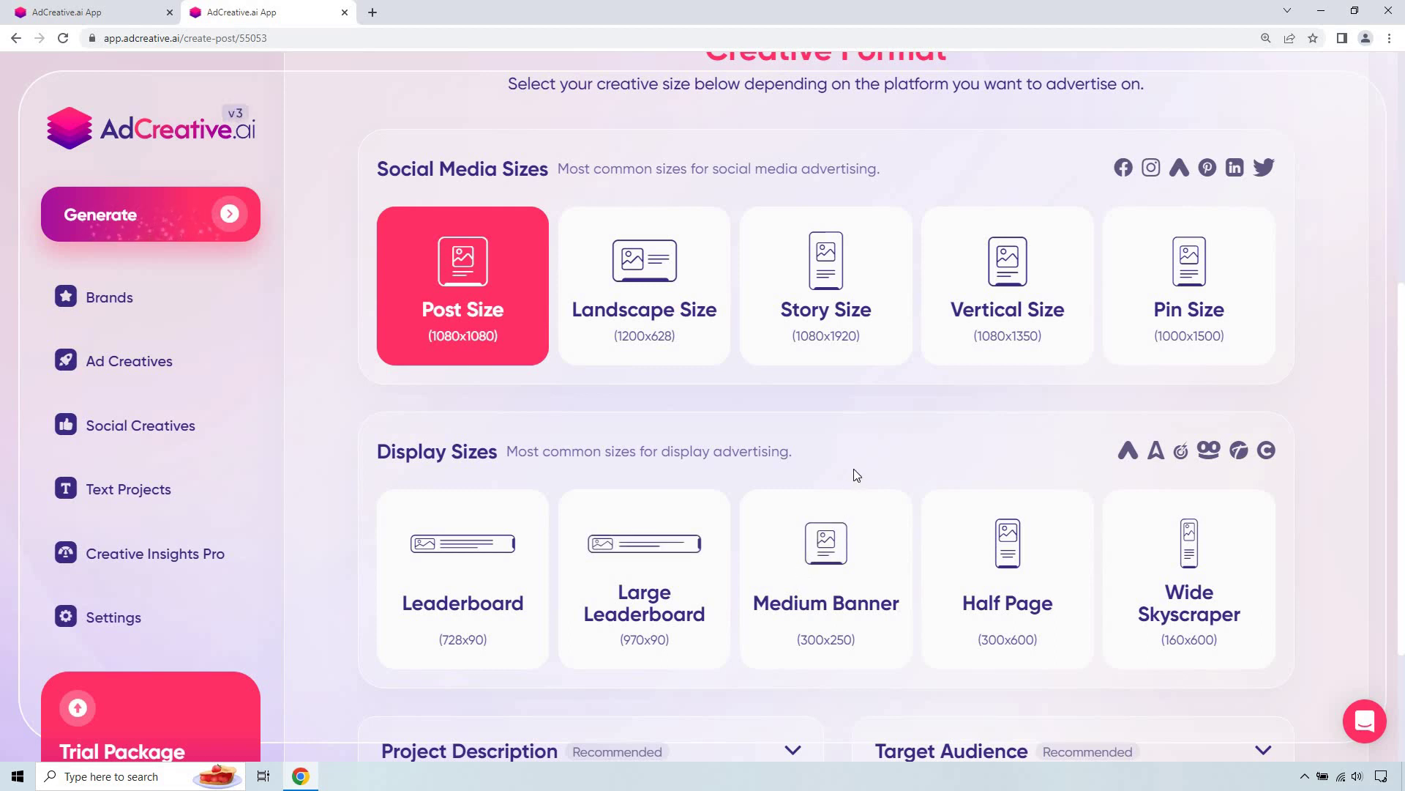
scroll(857, 475, "up", 1)
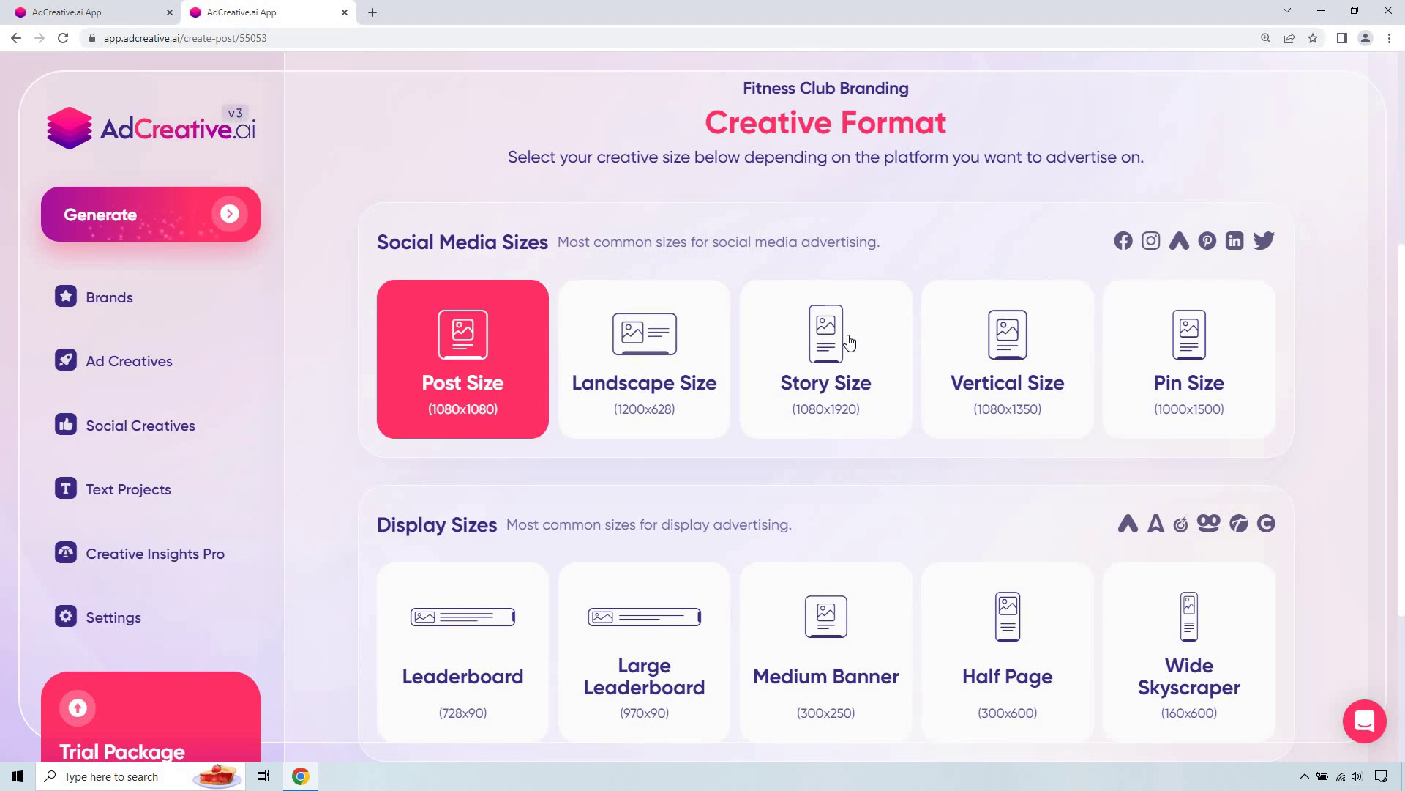
scroll(889, 329, "down", 3)
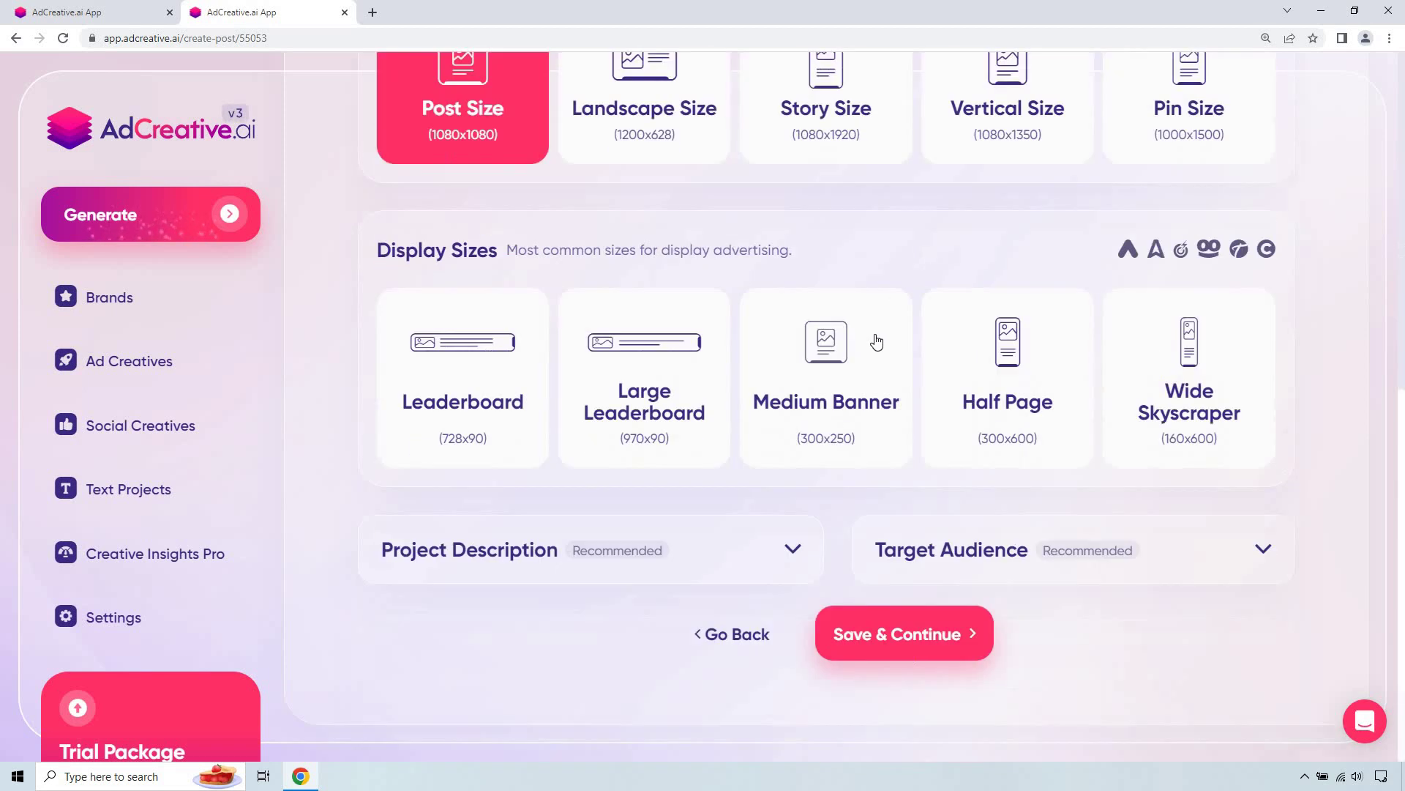
left_click(661, 583)
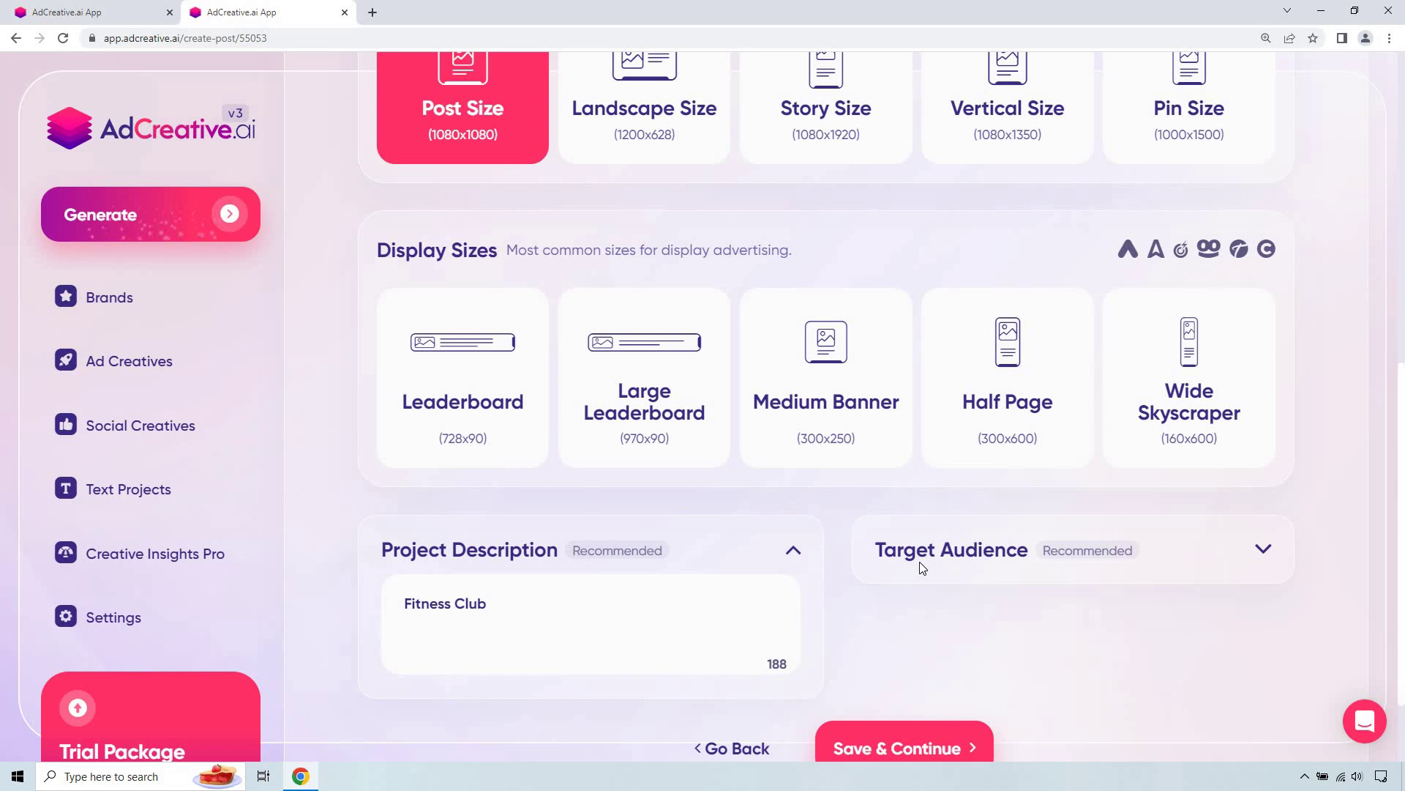
left_click(1157, 568)
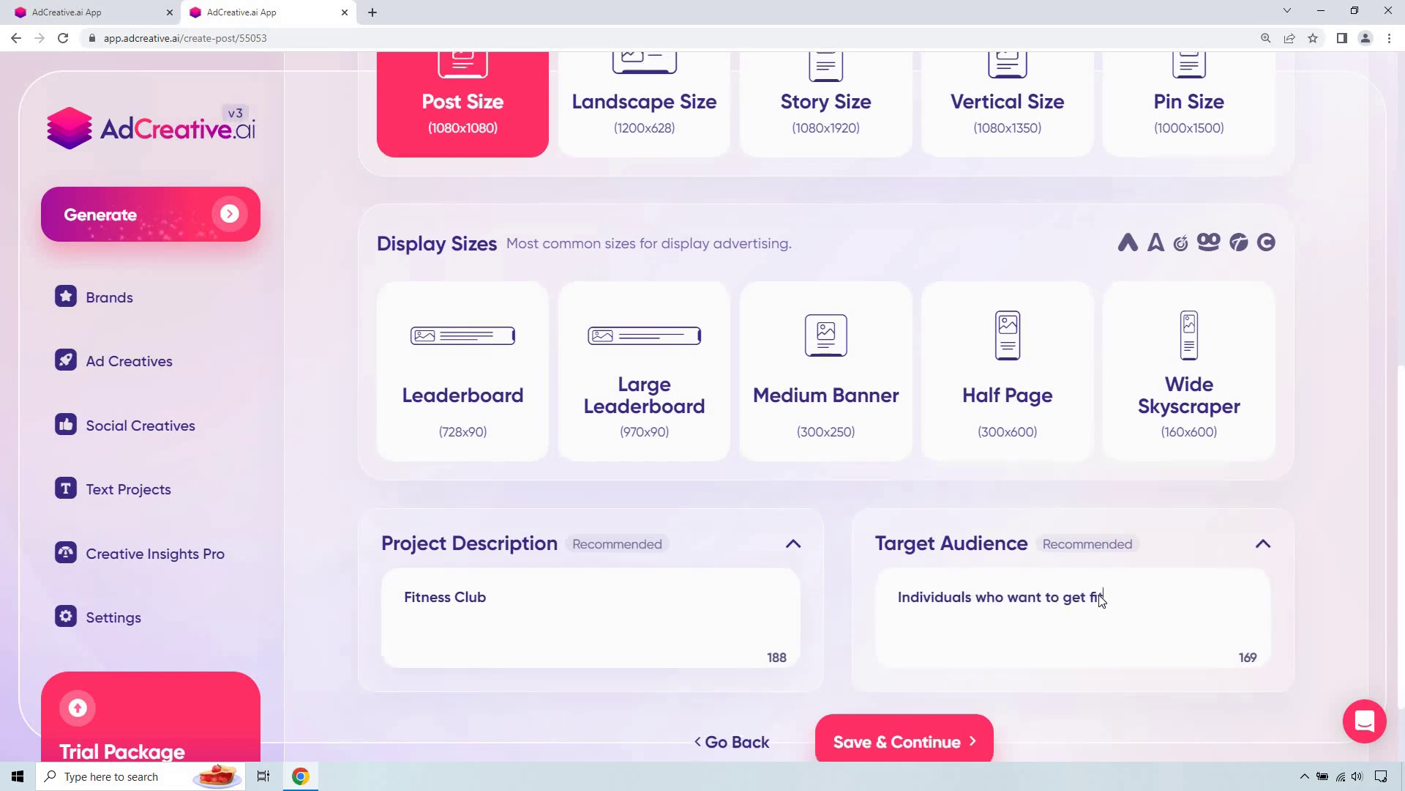
scroll(1062, 607, "down", 2)
left_click(972, 637)
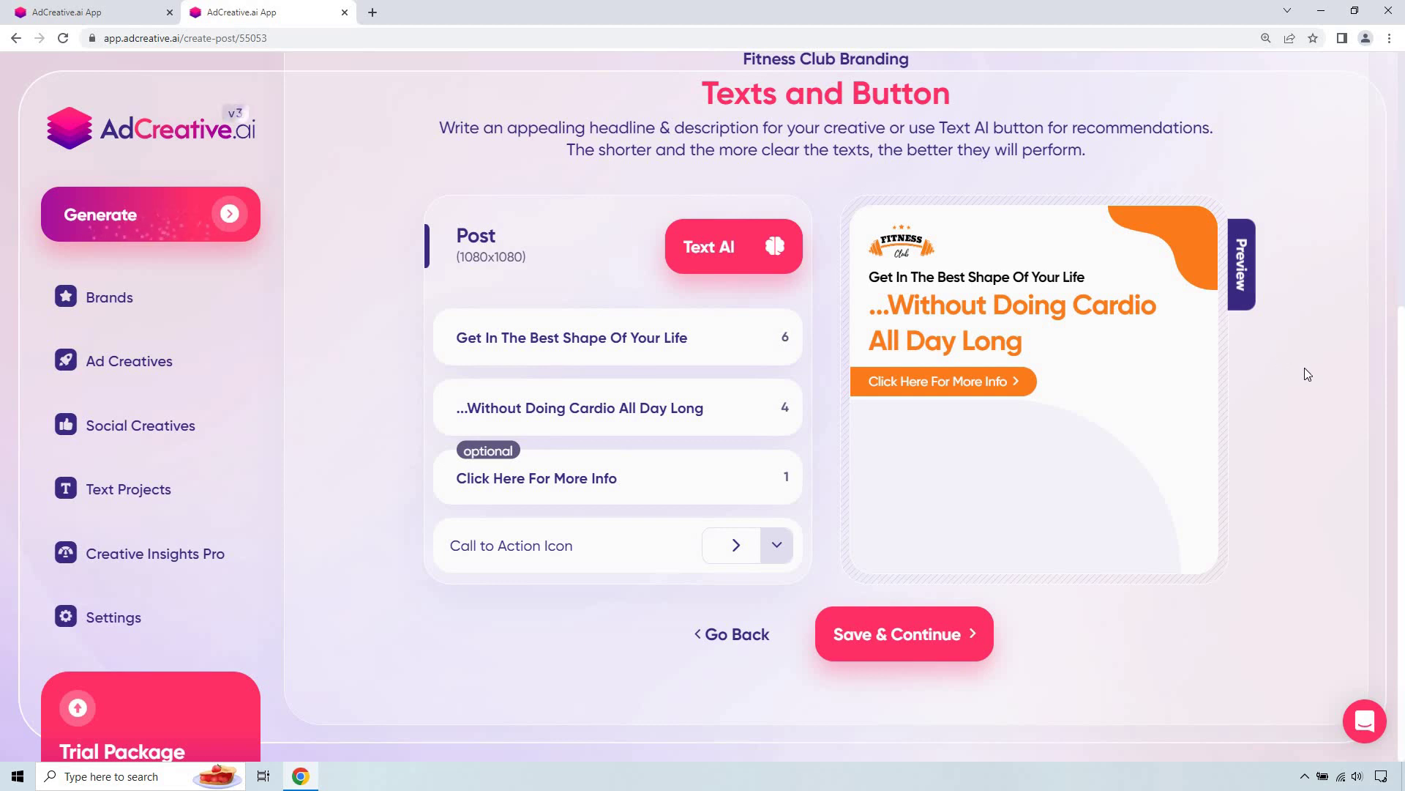
Save the headline, punchline and 'Click Here For More Info' call to action
left_click(937, 634)
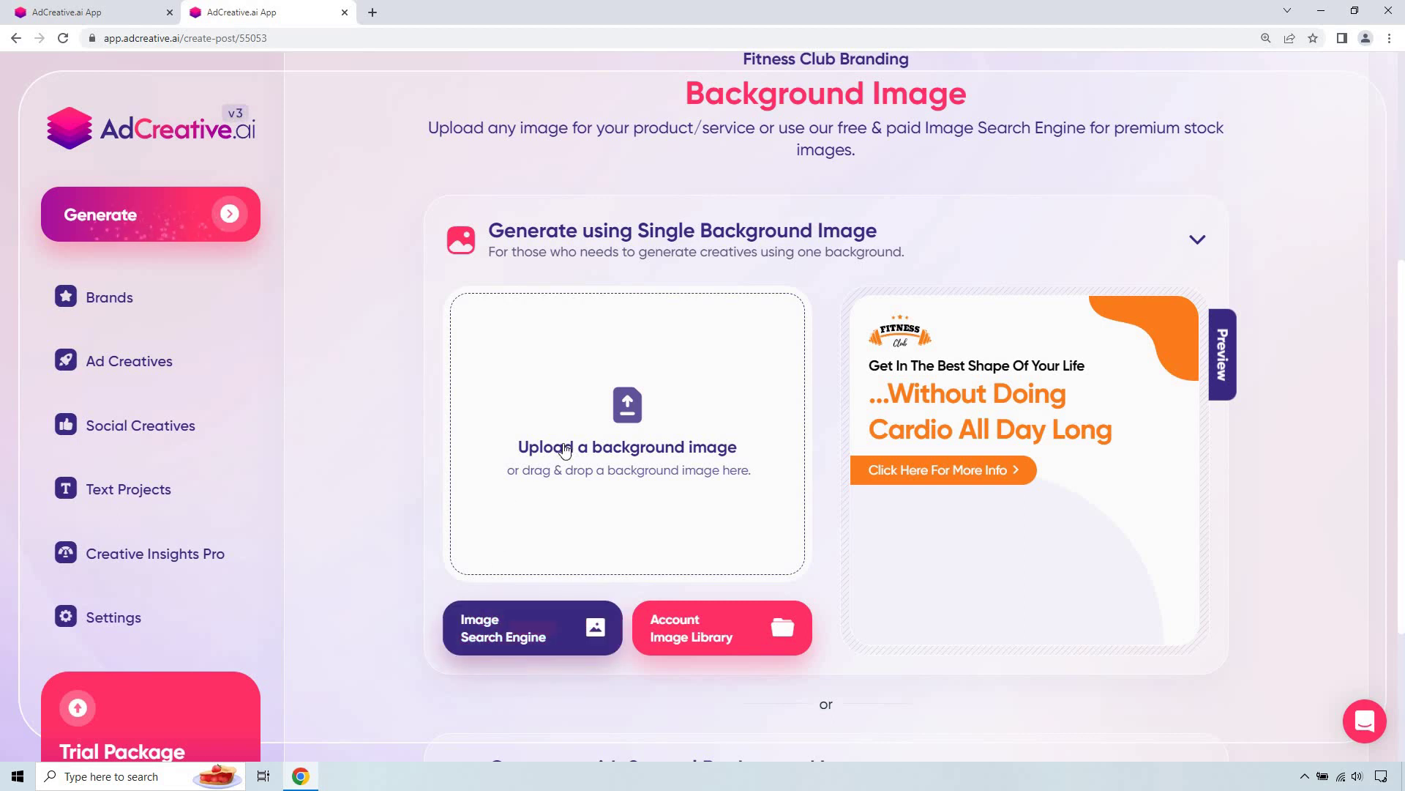
Search the stock image library for 'exercise', correcting the misspelled term
left_click(502, 627)
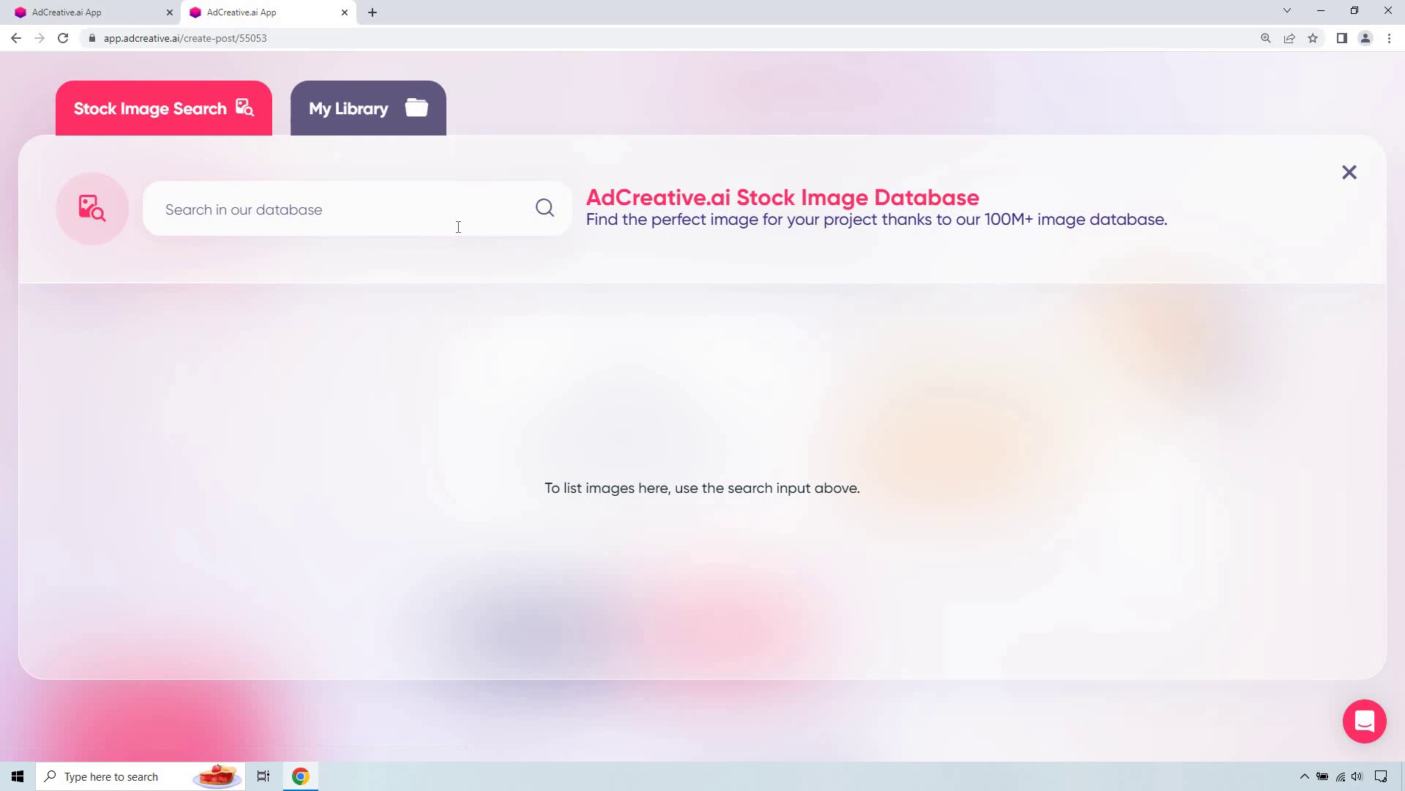
left_click(460, 223)
type("exercie")
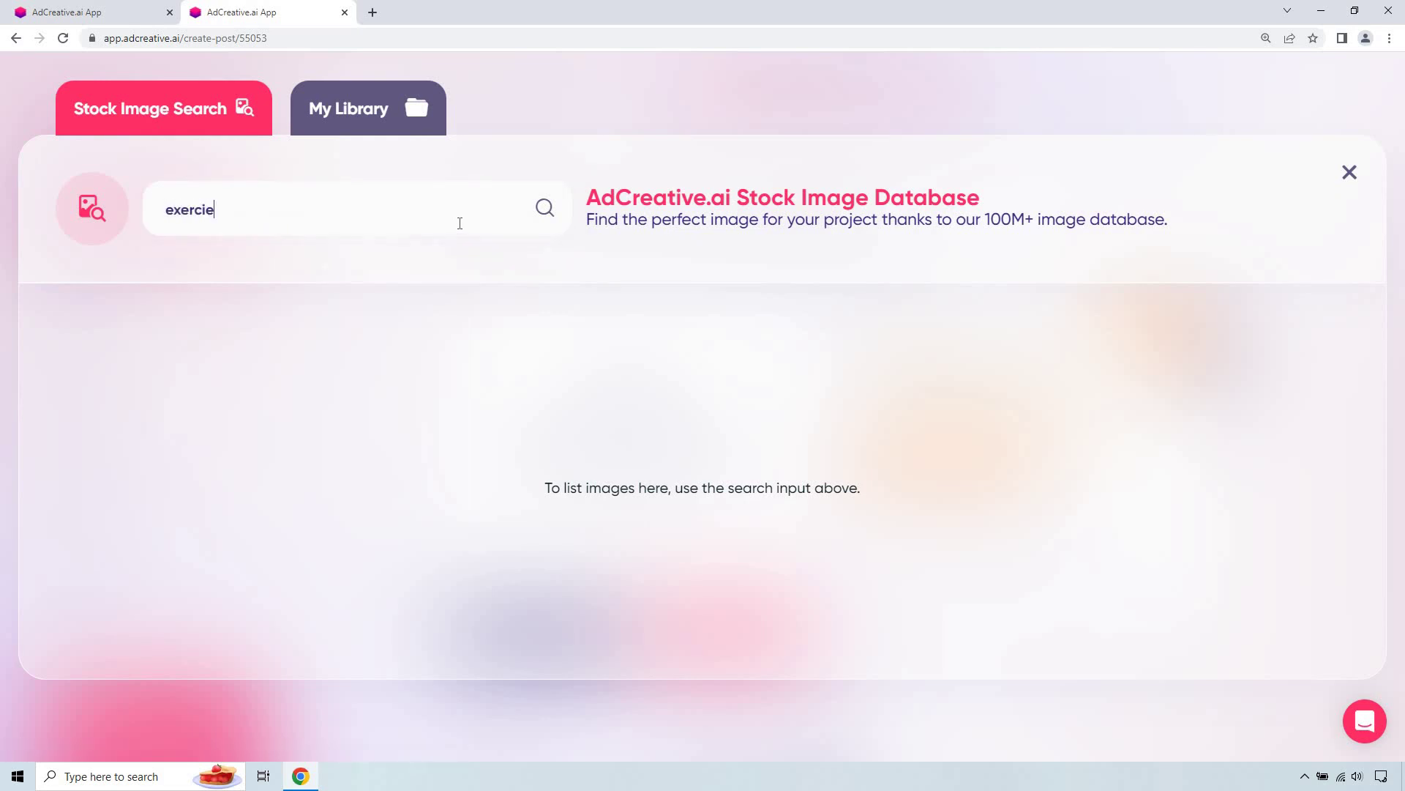
key("Return")
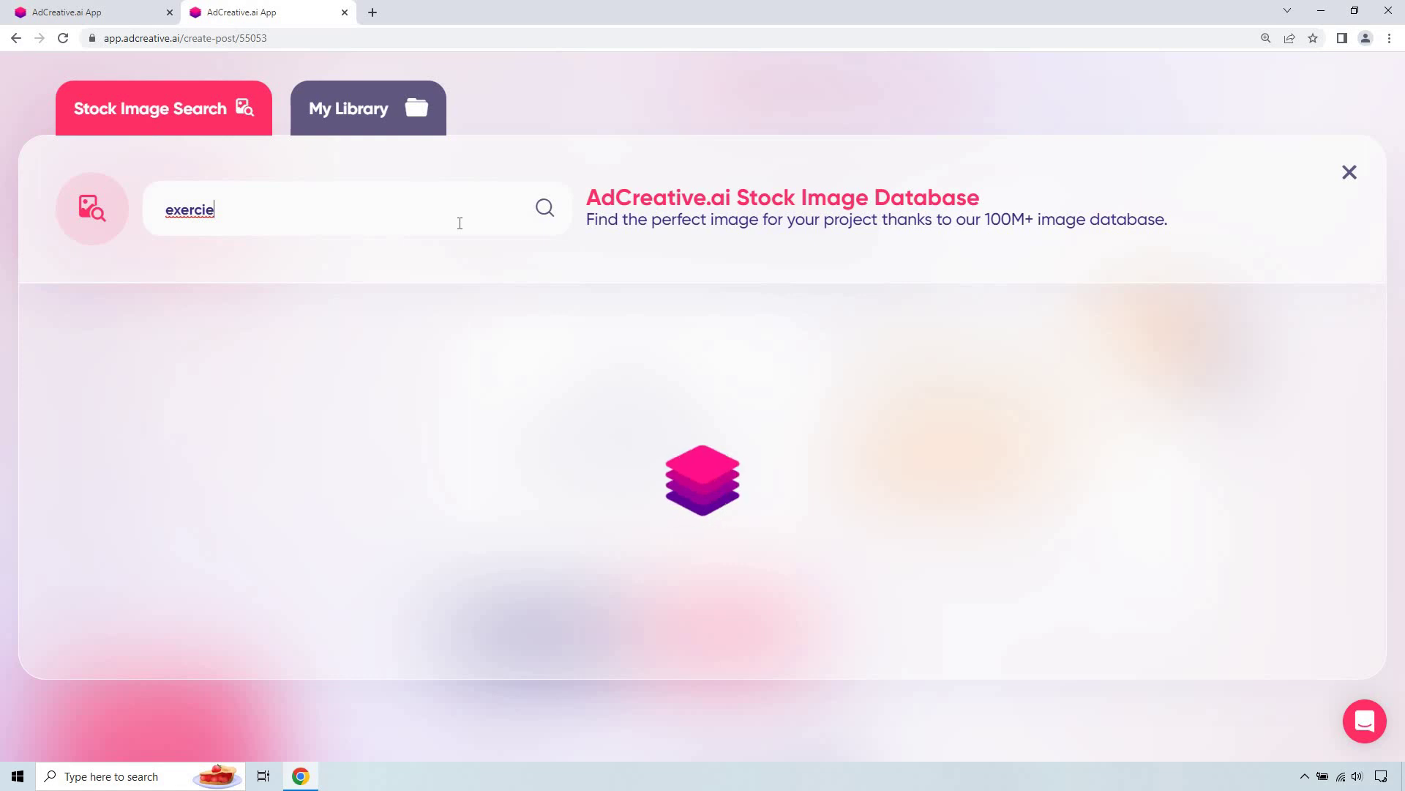
key("BackSpace")
type("se")
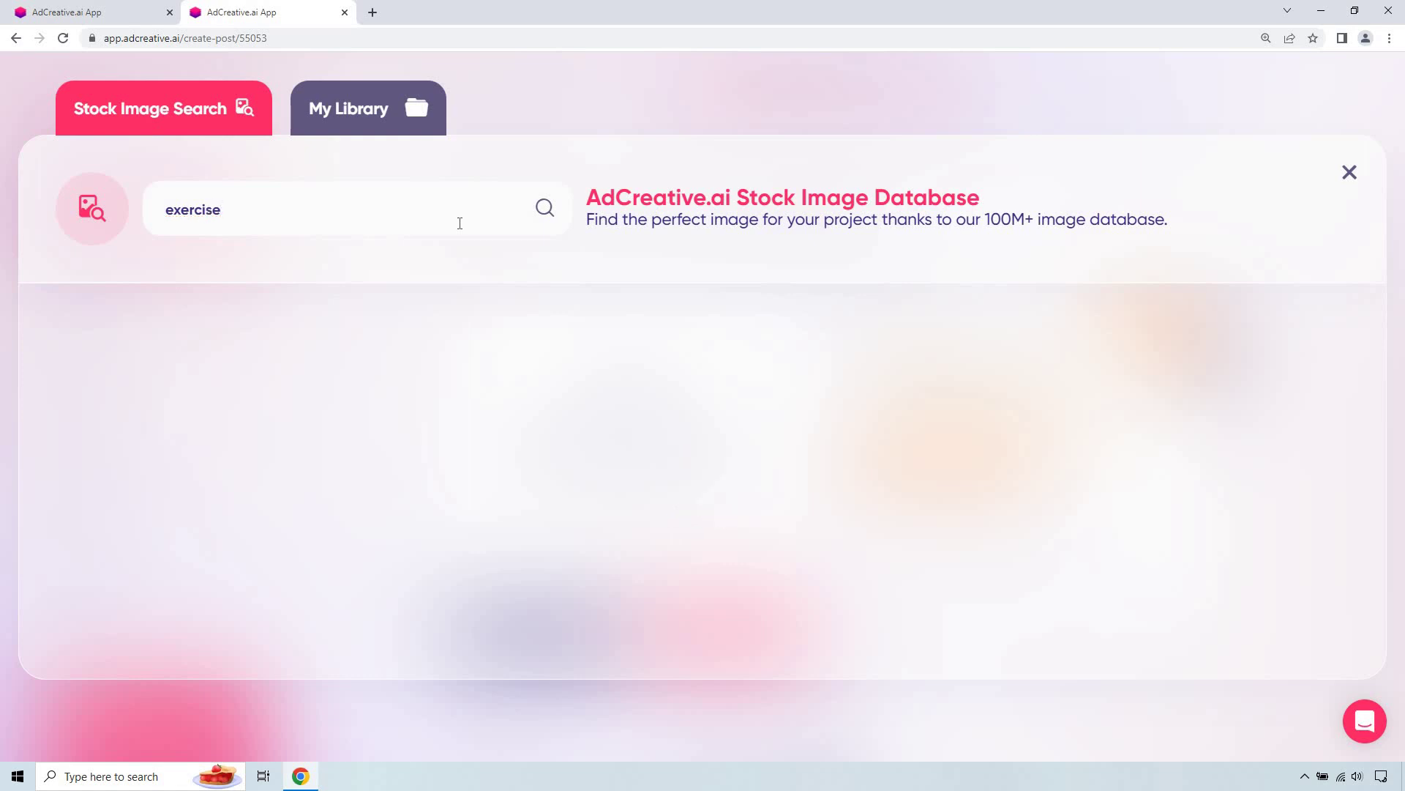
key("Return")
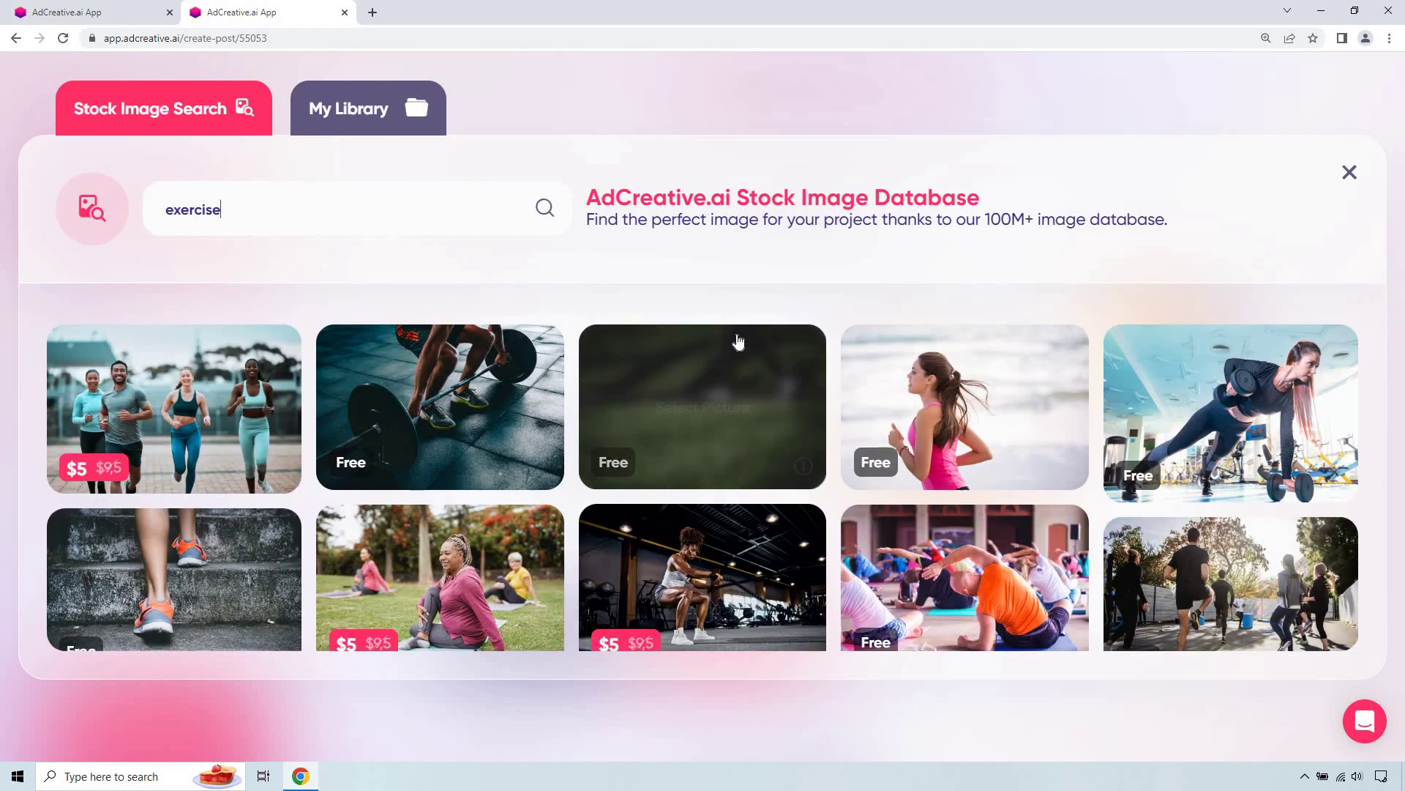
Select the photo of a woman stretching on a mat as the background
scroll(754, 366, "down", 2)
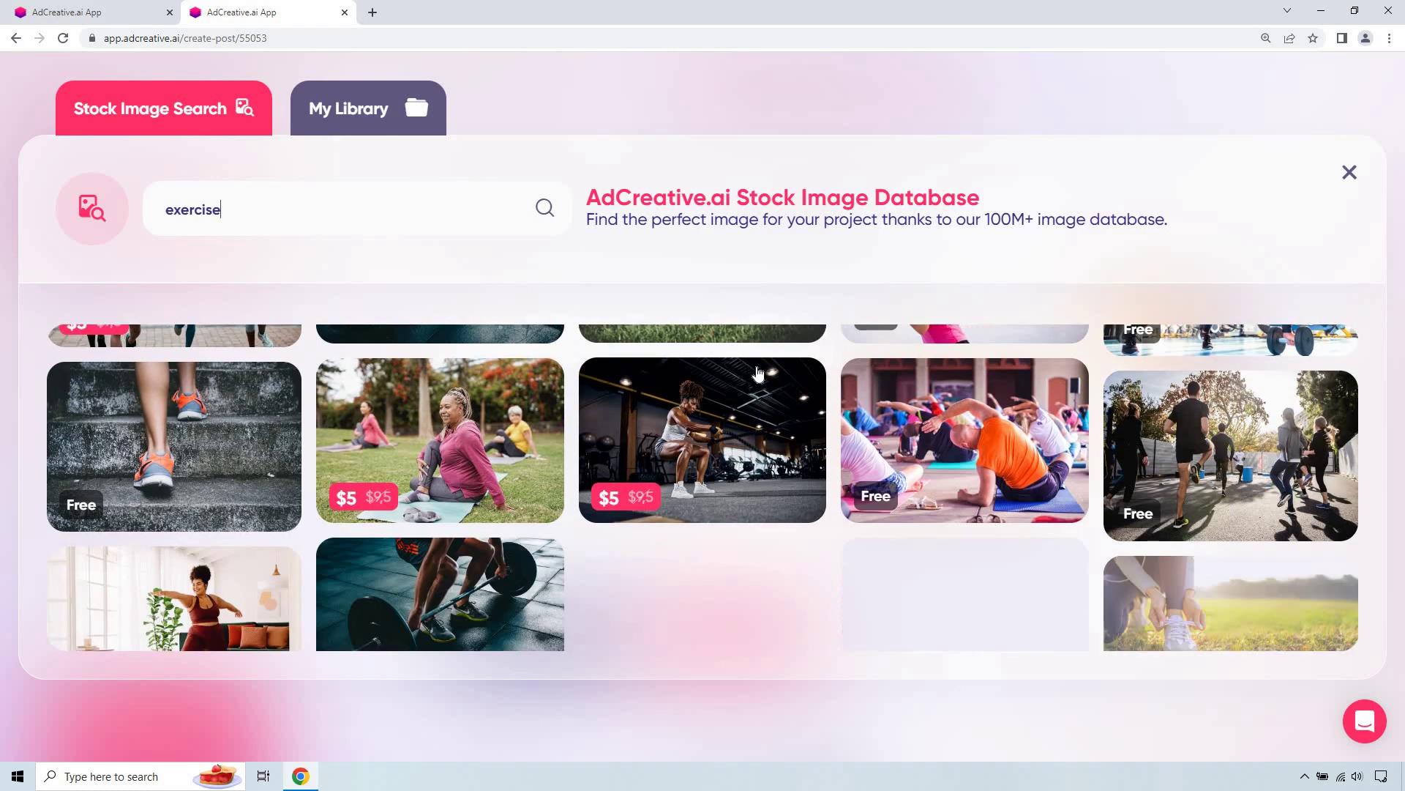
scroll(748, 375, "down", 2)
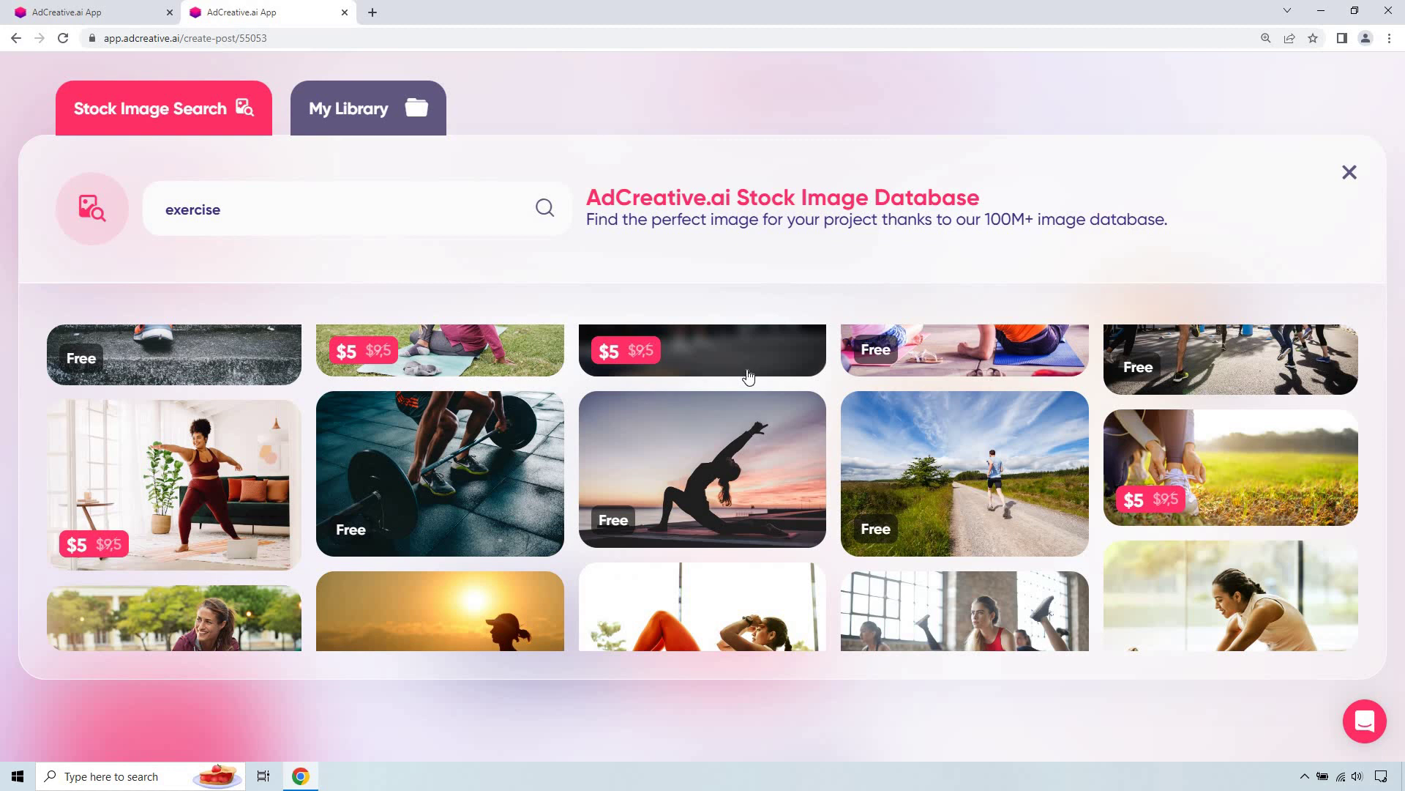
scroll(748, 376, "down", 3)
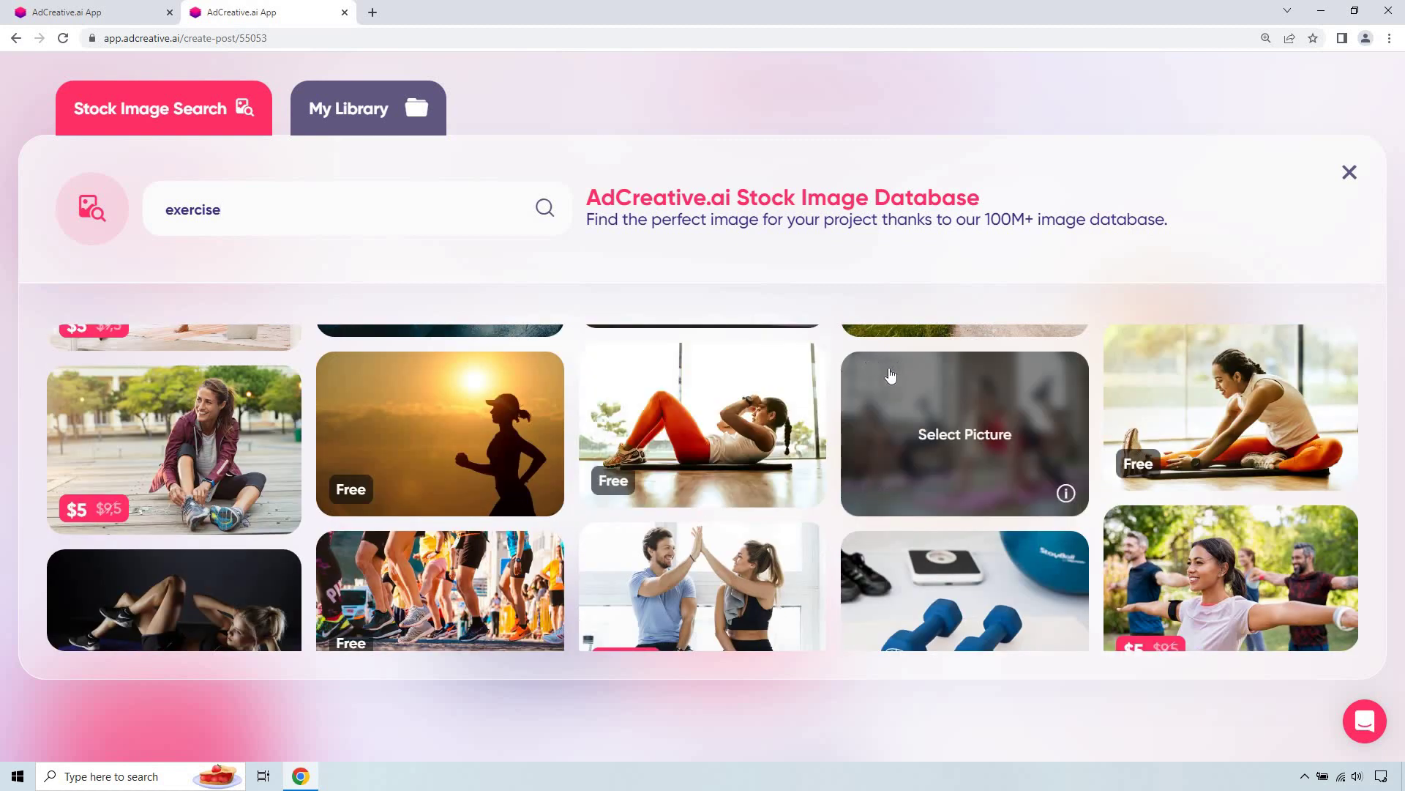
scroll(879, 376, "down", 1)
scroll(872, 376, "up", 1)
scroll(905, 376, "down", 1)
scroll(905, 376, "up", 1)
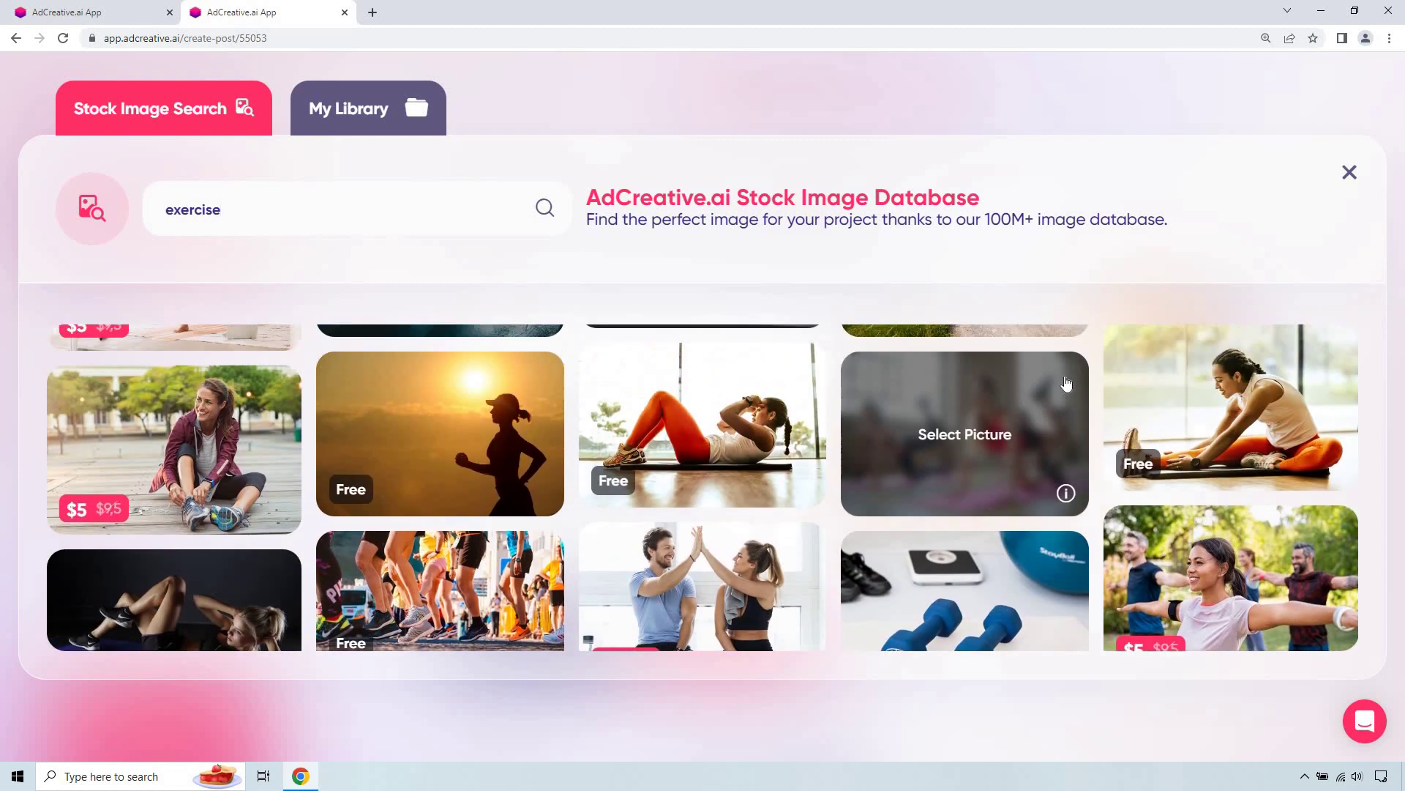
left_click(1162, 402)
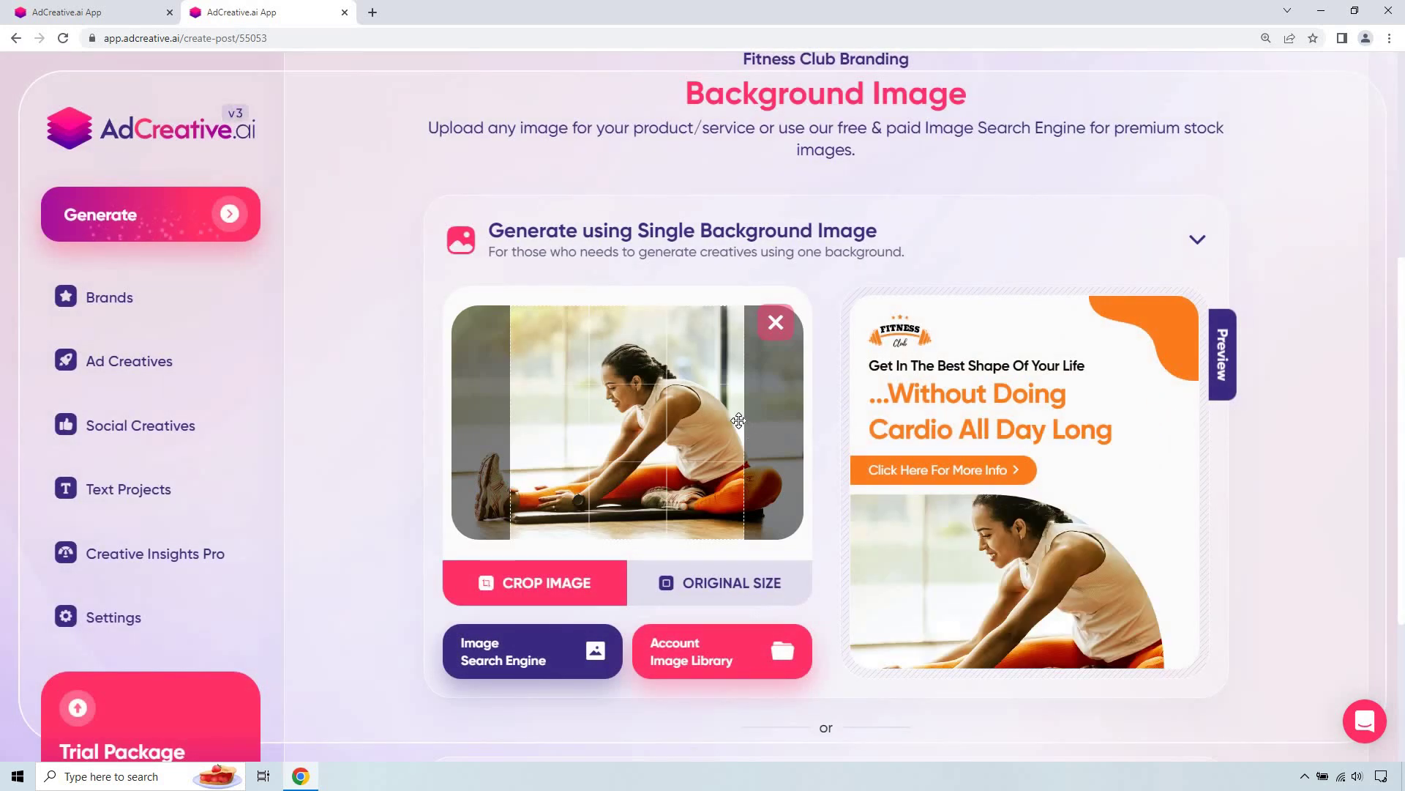
Shift the crop area on the stretching photo and review the finished ad preview
mouse_move(728, 443)
left_mouse_down()
mouse_move(823, 448)
mouse_move(712, 440)
left_mouse_up()
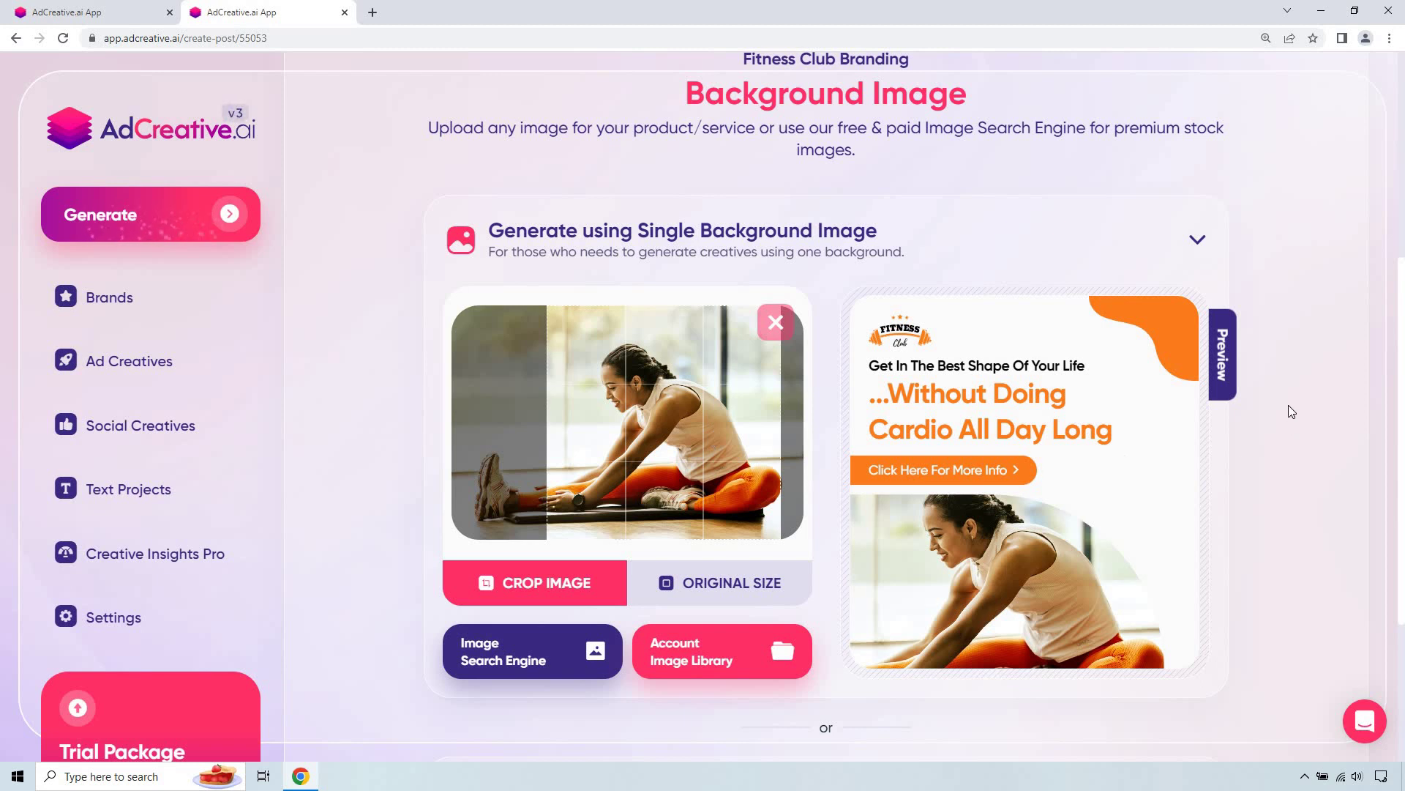
scroll(1285, 425, "down", 3)
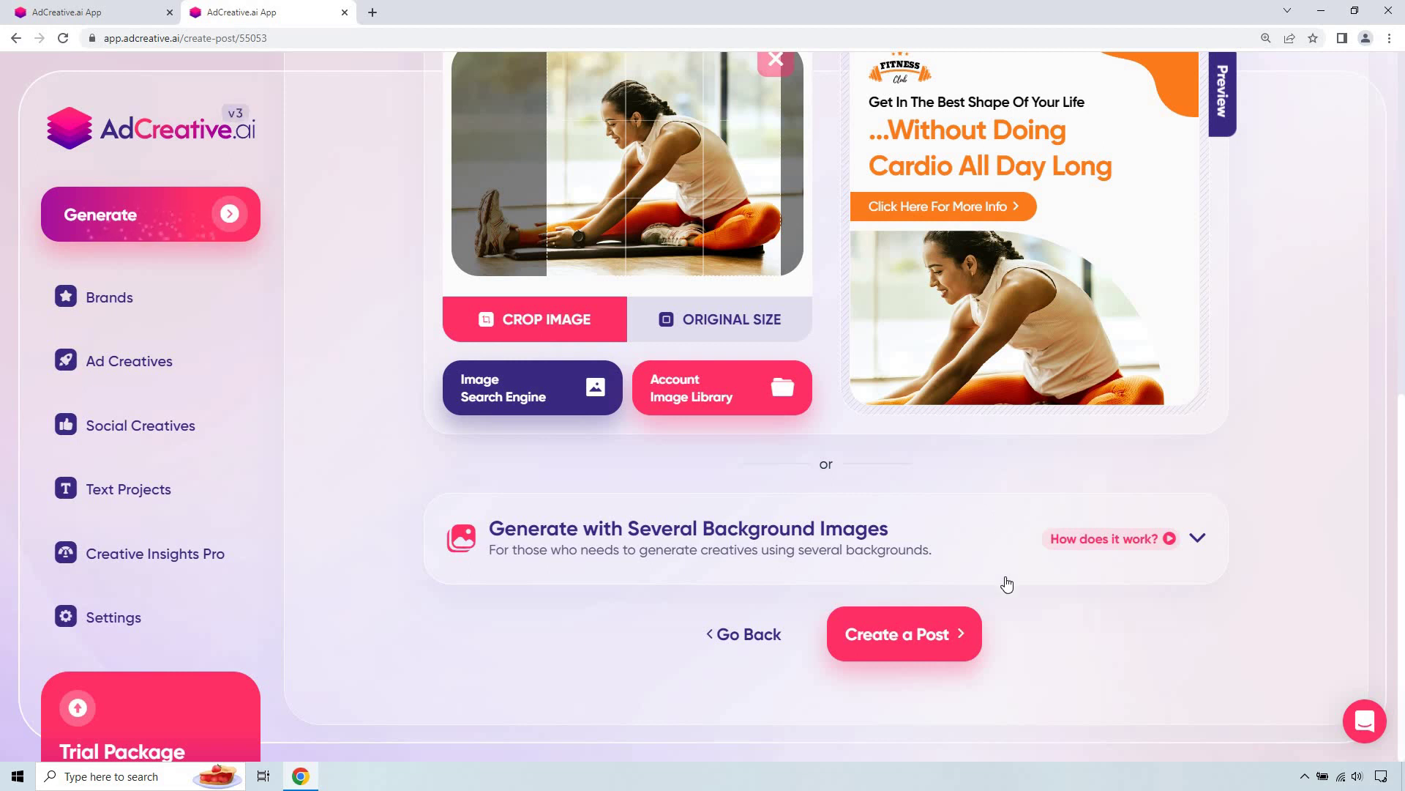
Create the post with project name 'Fitness Club' and generate the ad creatives
left_click(935, 631)
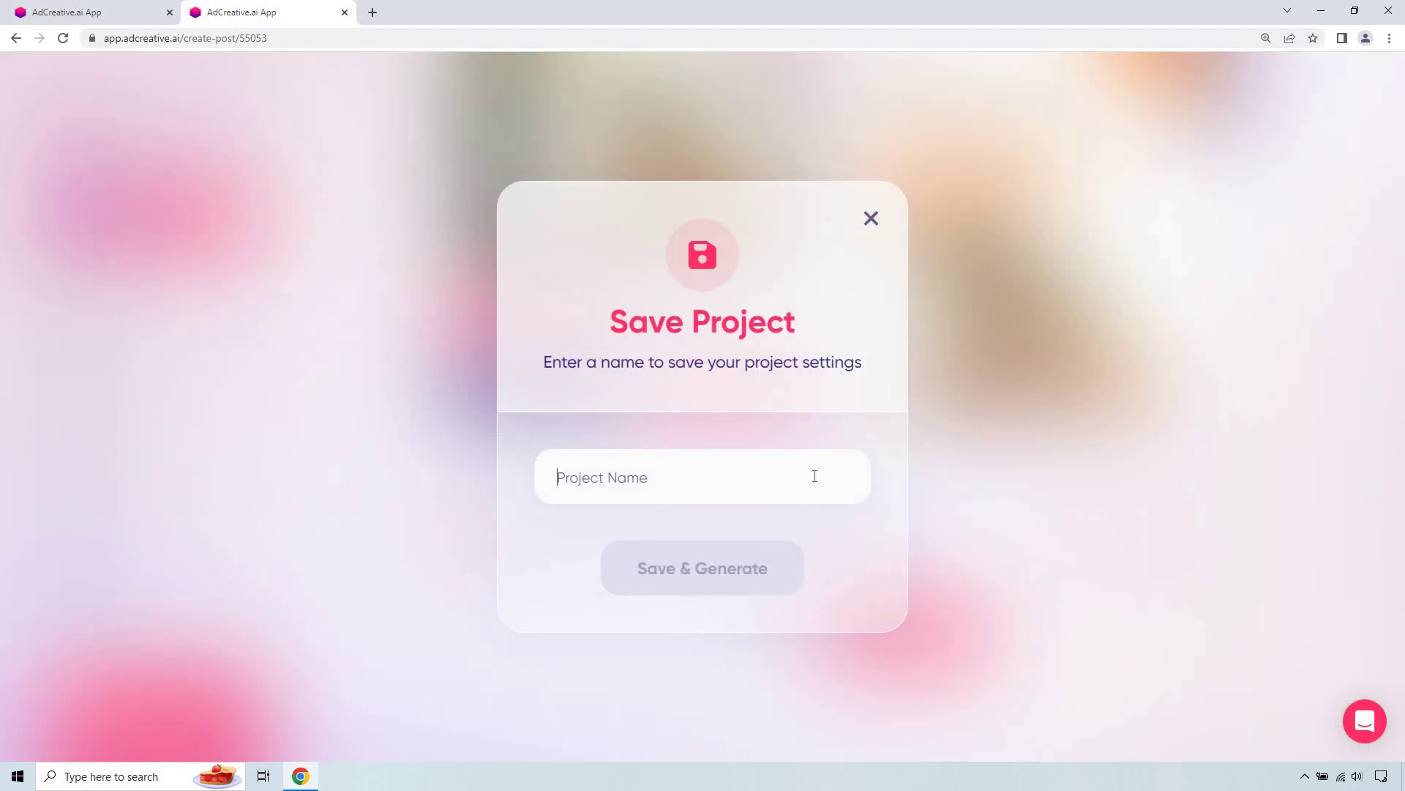
type("Fitness Club")
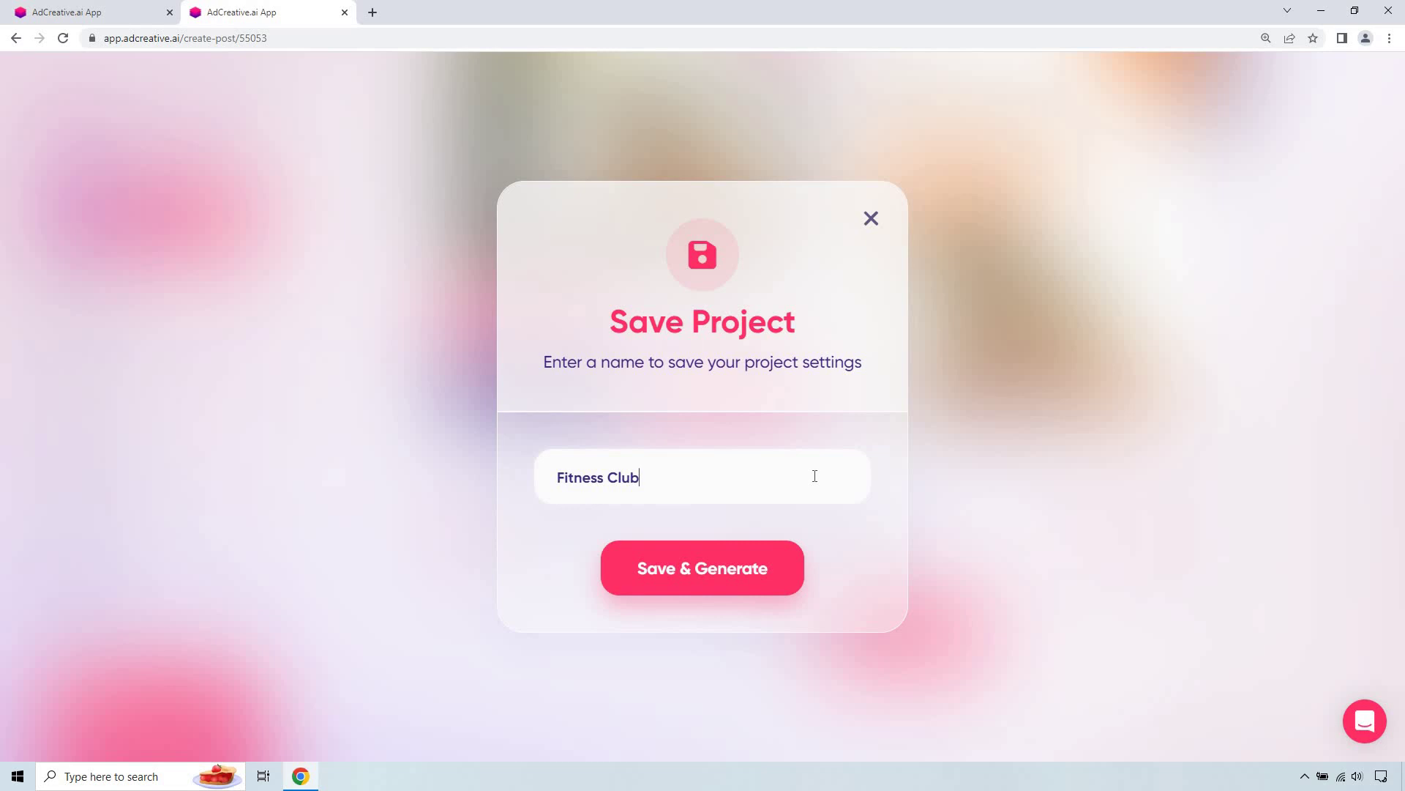
left_click(754, 555)
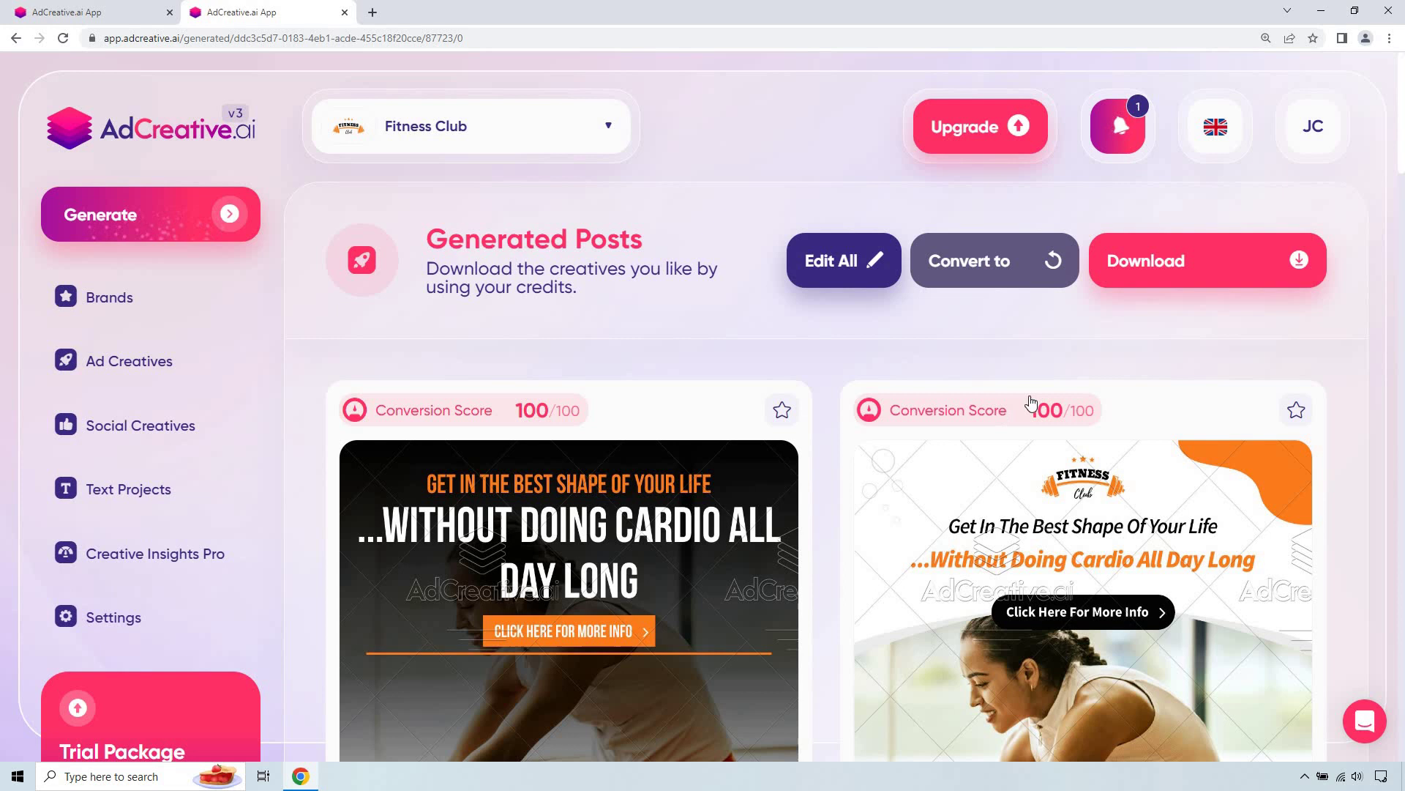
scroll(1341, 370, "down", 1)
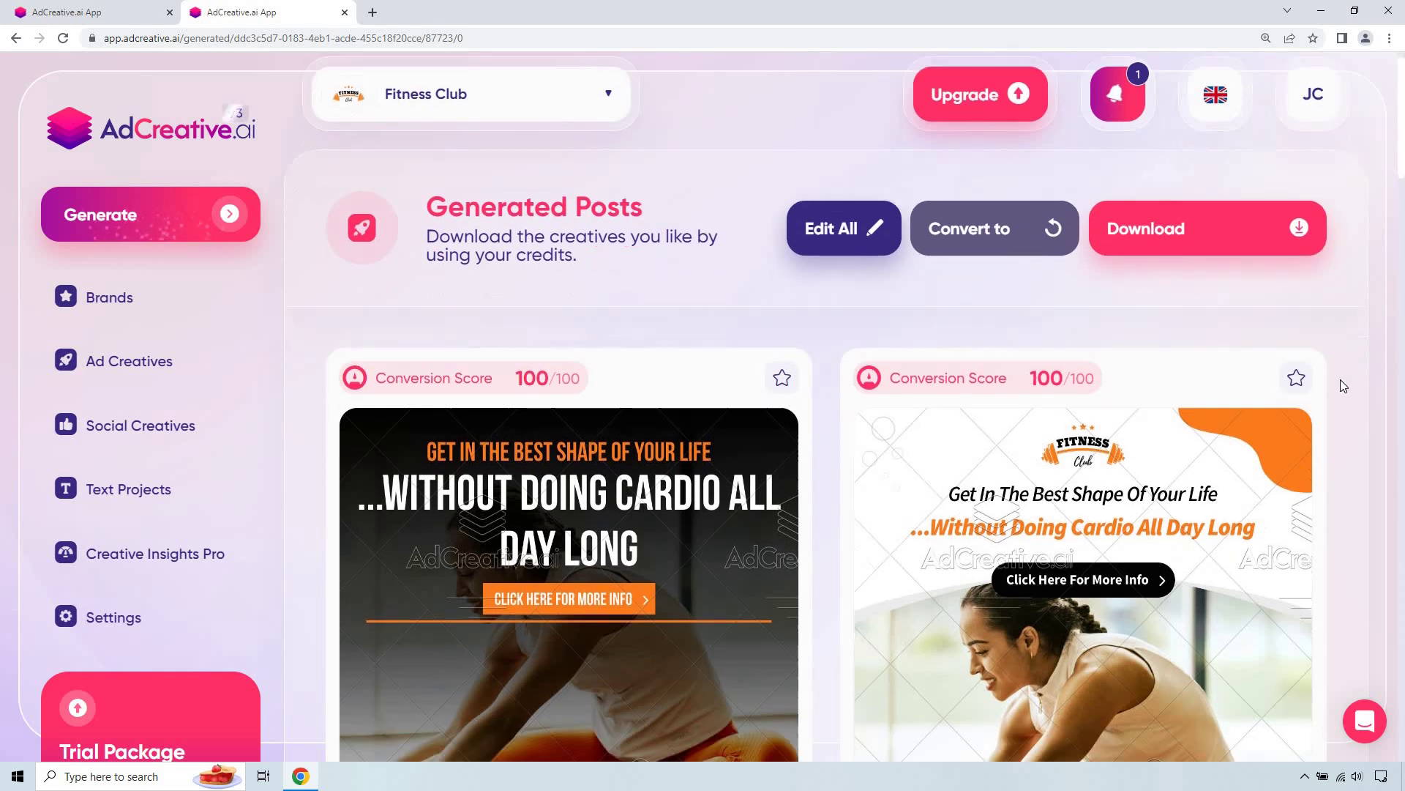
scroll(1343, 384, "down", 5)
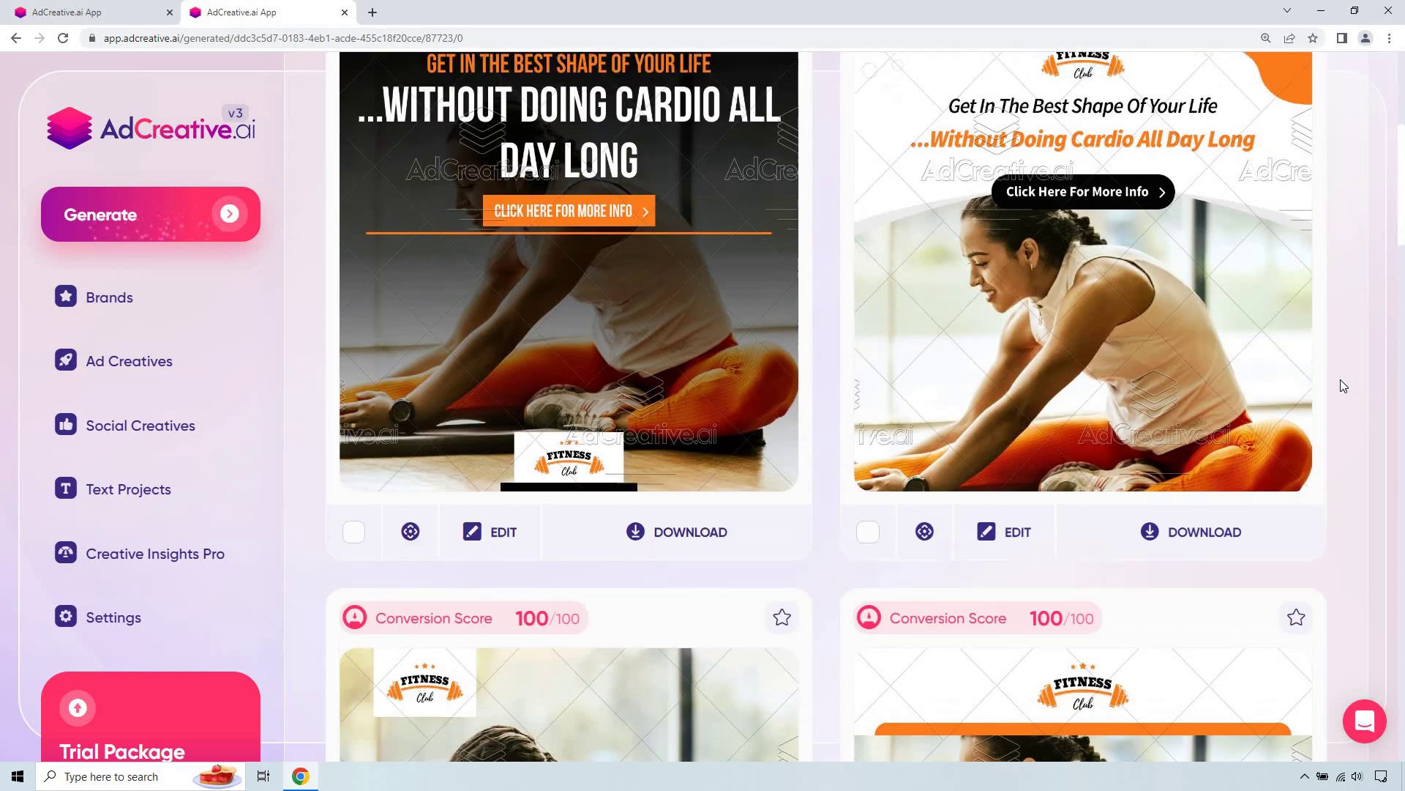
scroll(1344, 386, "up", 2)
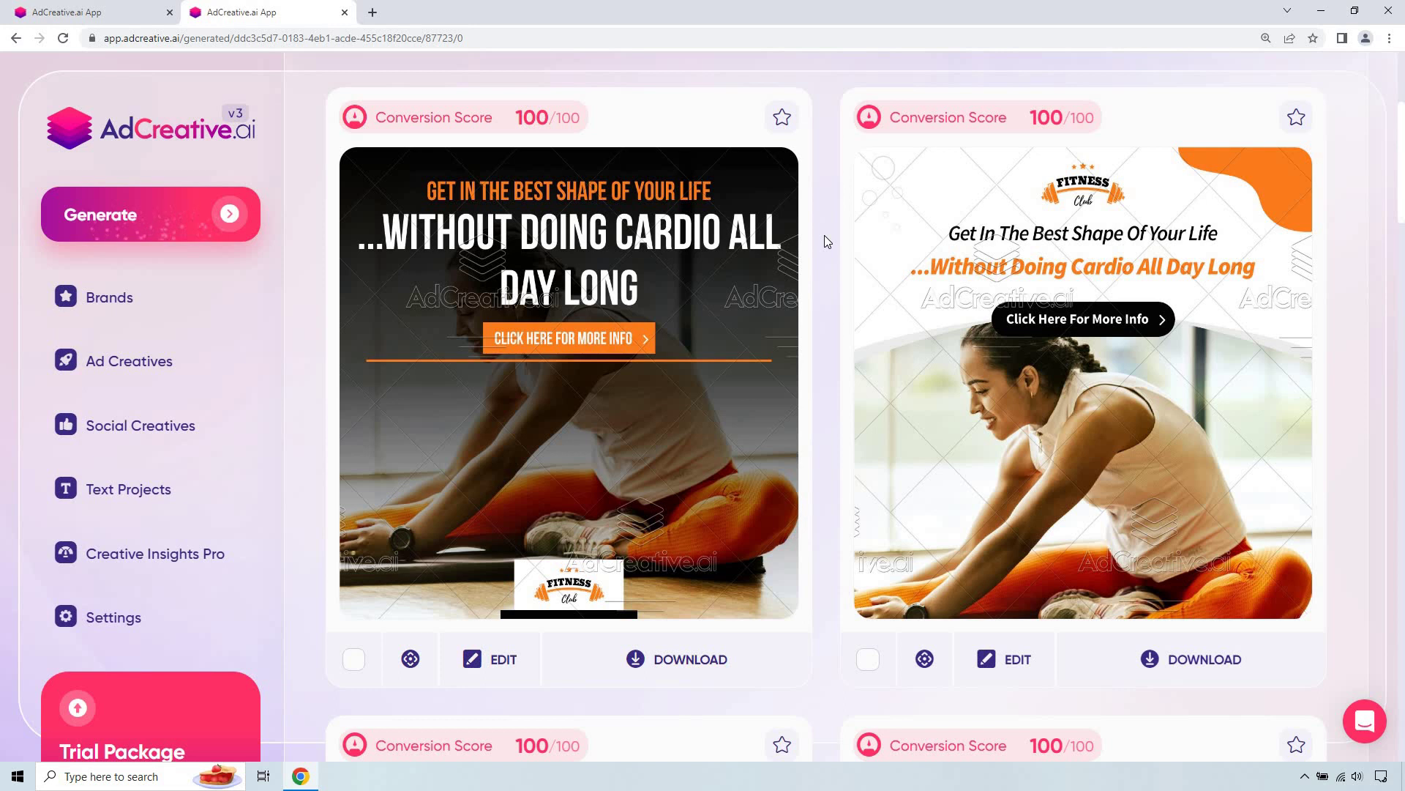
scroll(824, 235, "down", 7)
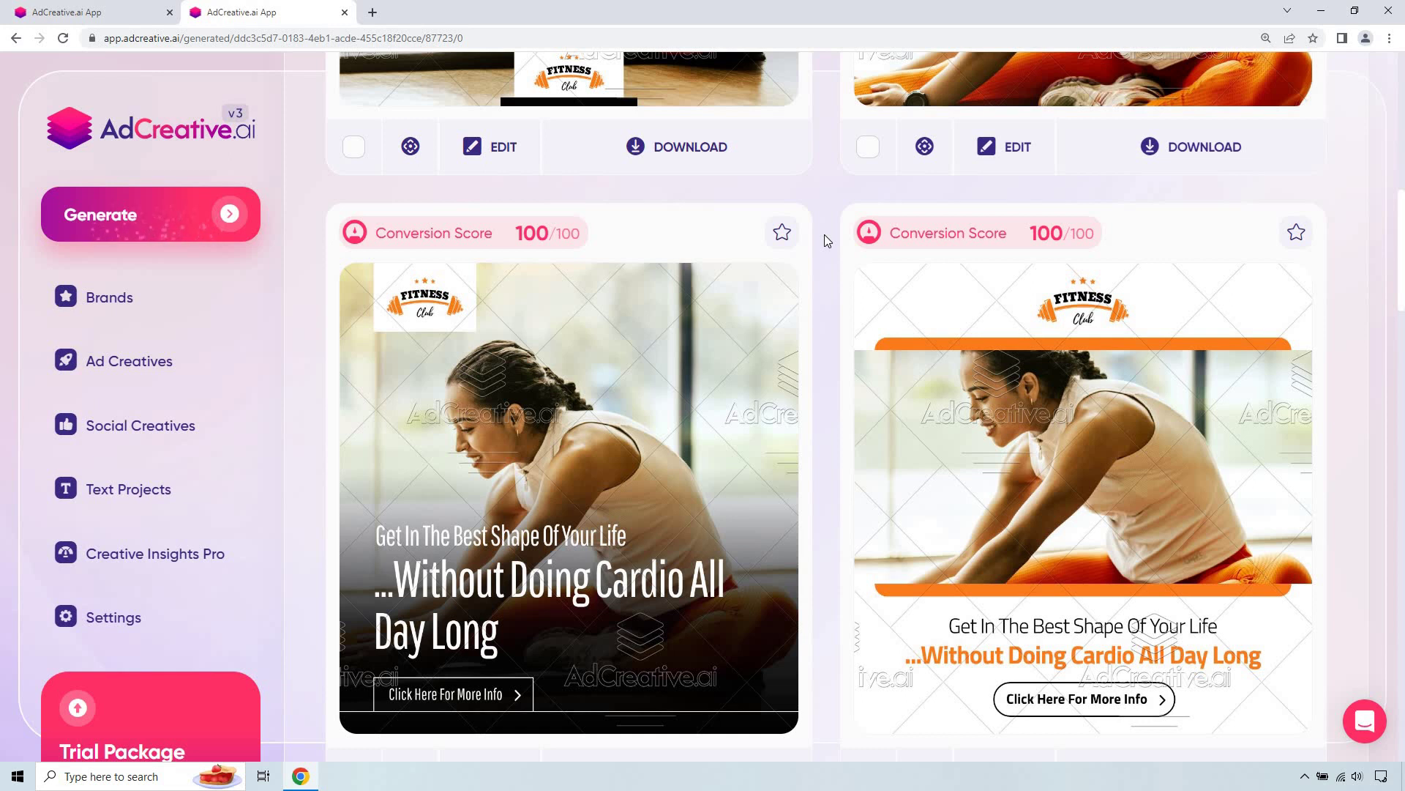
scroll(824, 234, "down", 7)
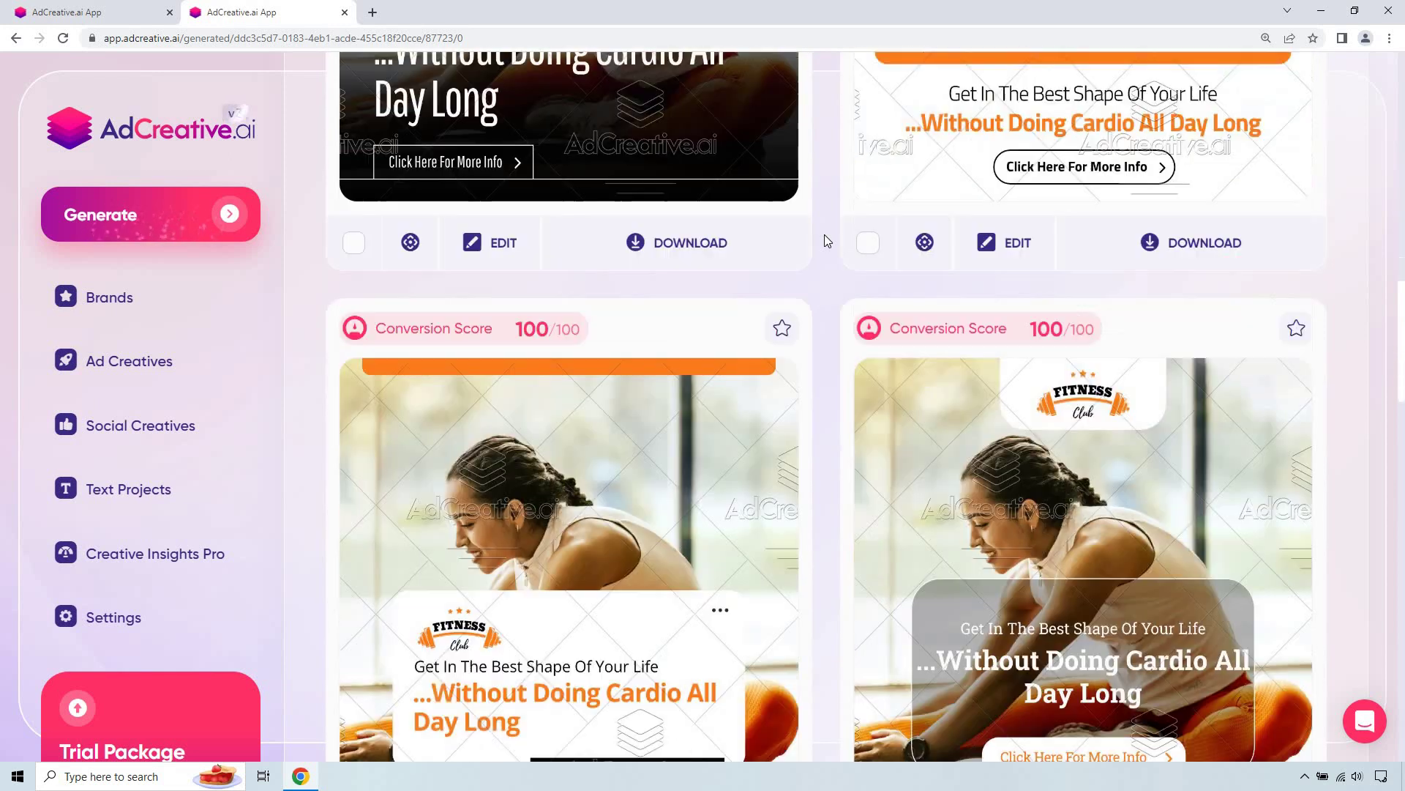
scroll(824, 234, "down", 2)
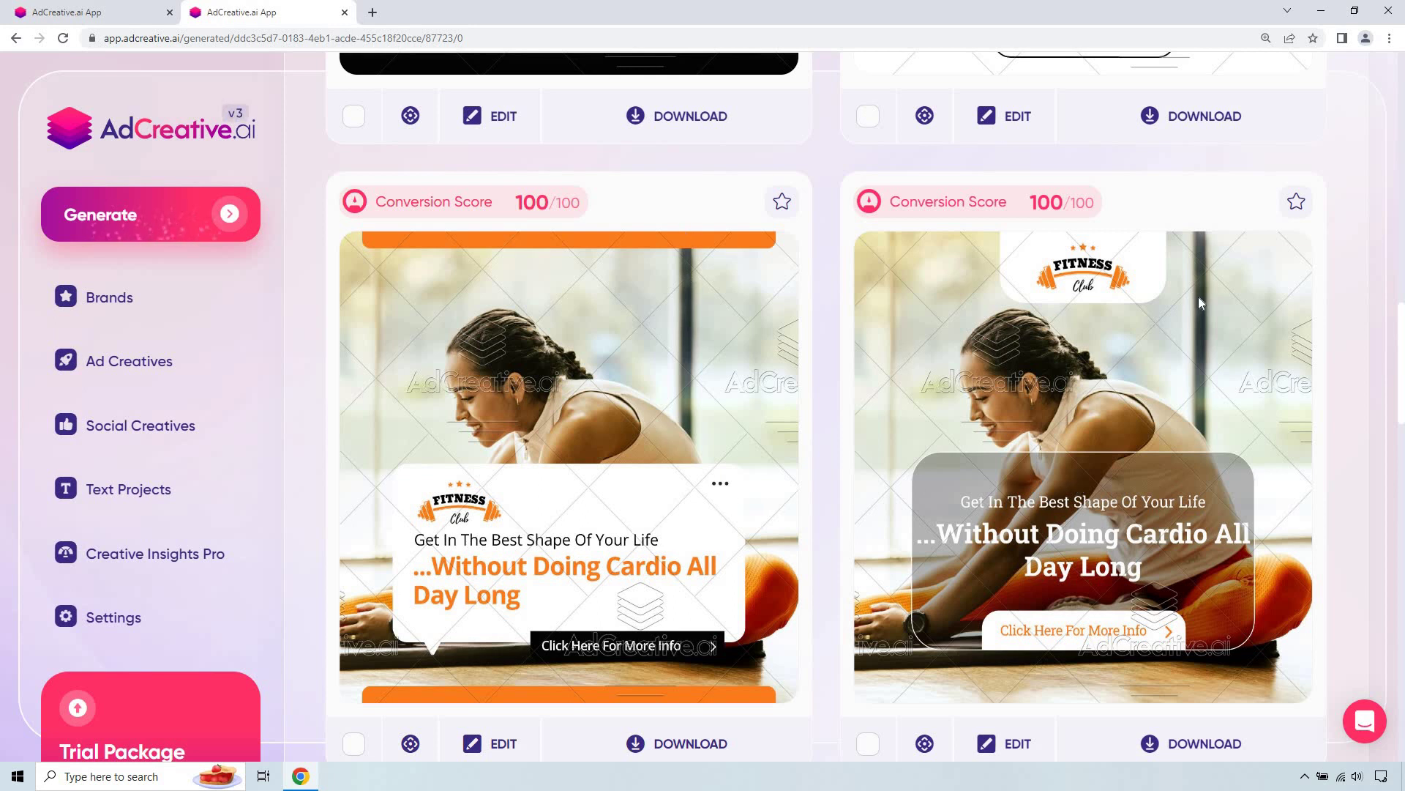
scroll(1198, 297, "down", 9)
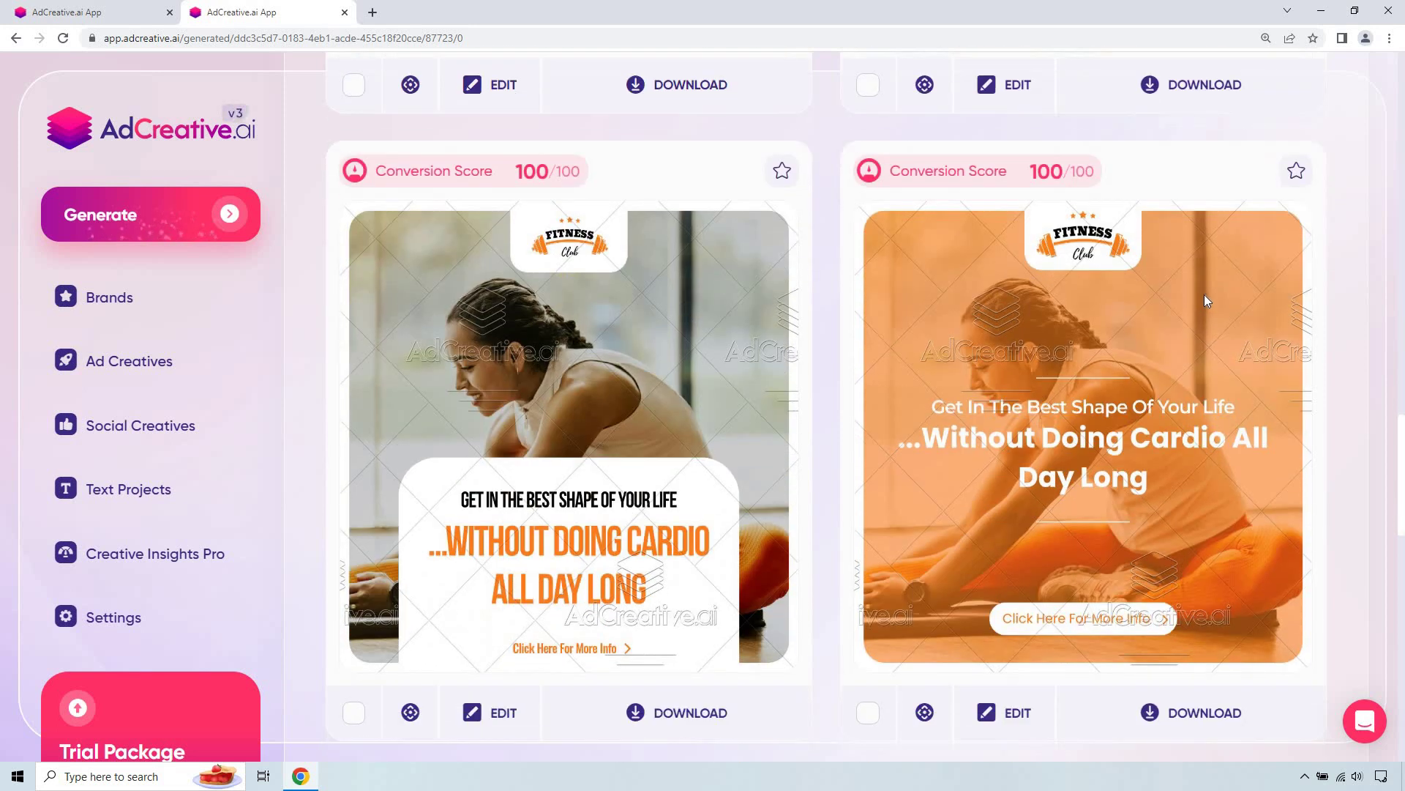
scroll(1205, 294, "down", 3)
scroll(1101, 420, "up", 3)
scroll(1193, 341, "down", 9)
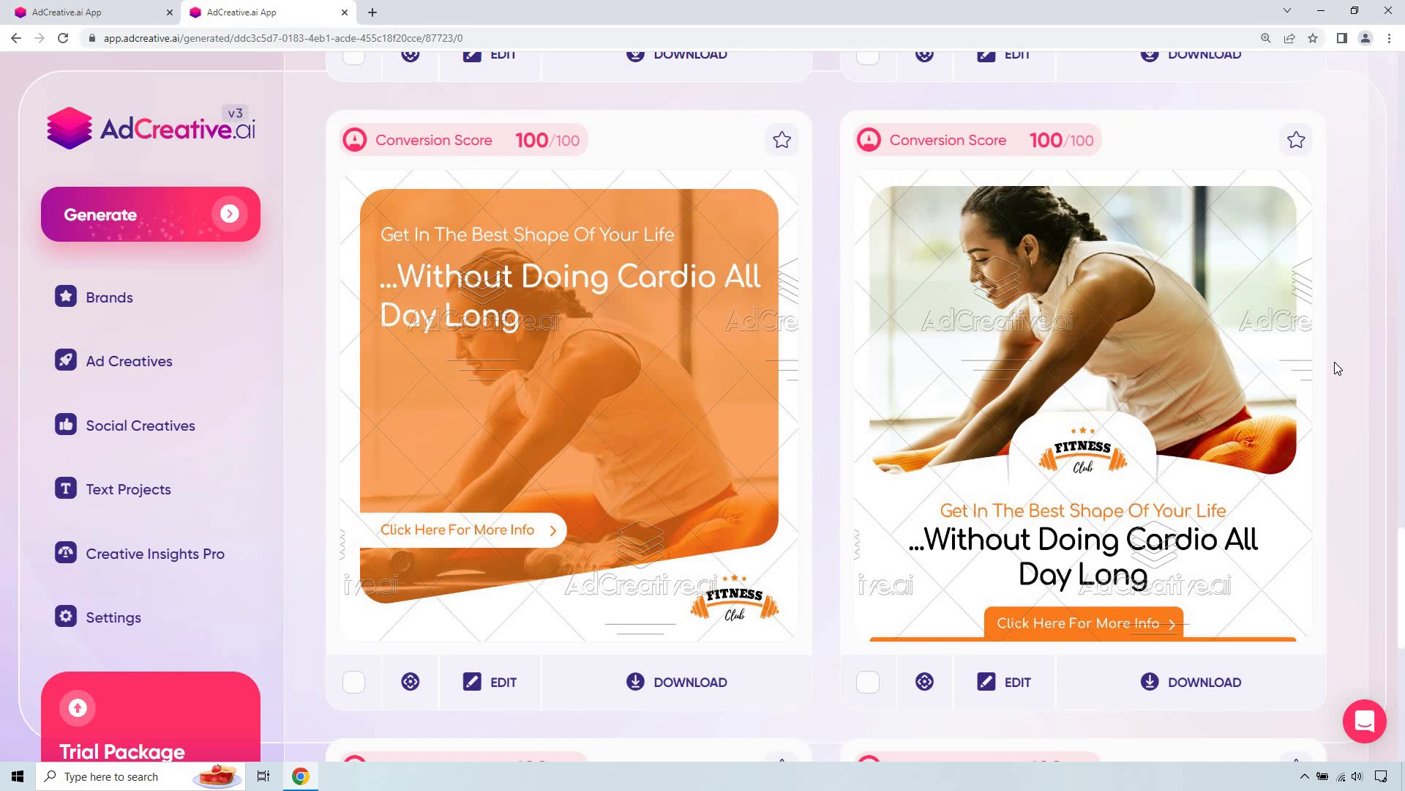
scroll(1333, 361, "down", 5)
scroll(1338, 368, "down", 3)
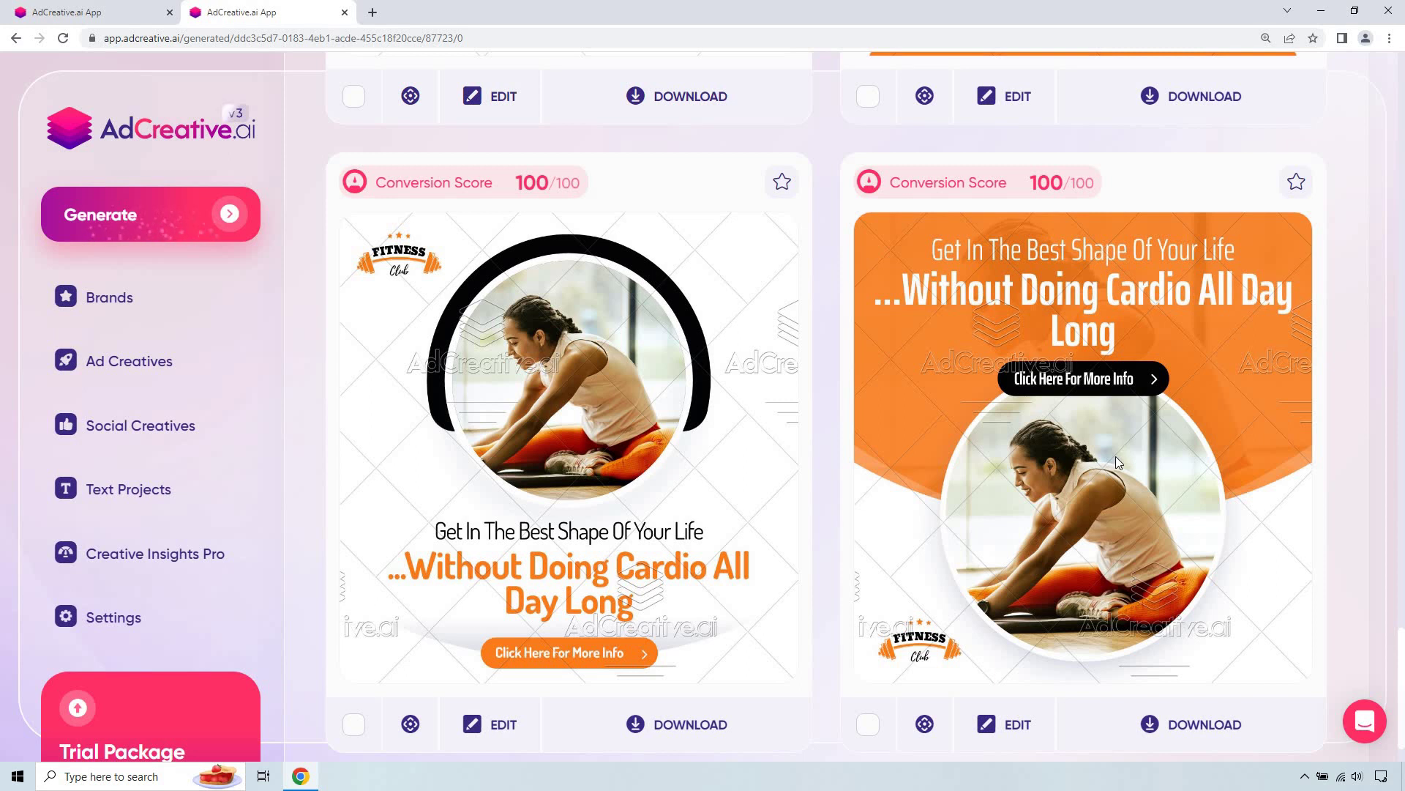
left_click(1010, 197)
scroll(1346, 254, "down", 6)
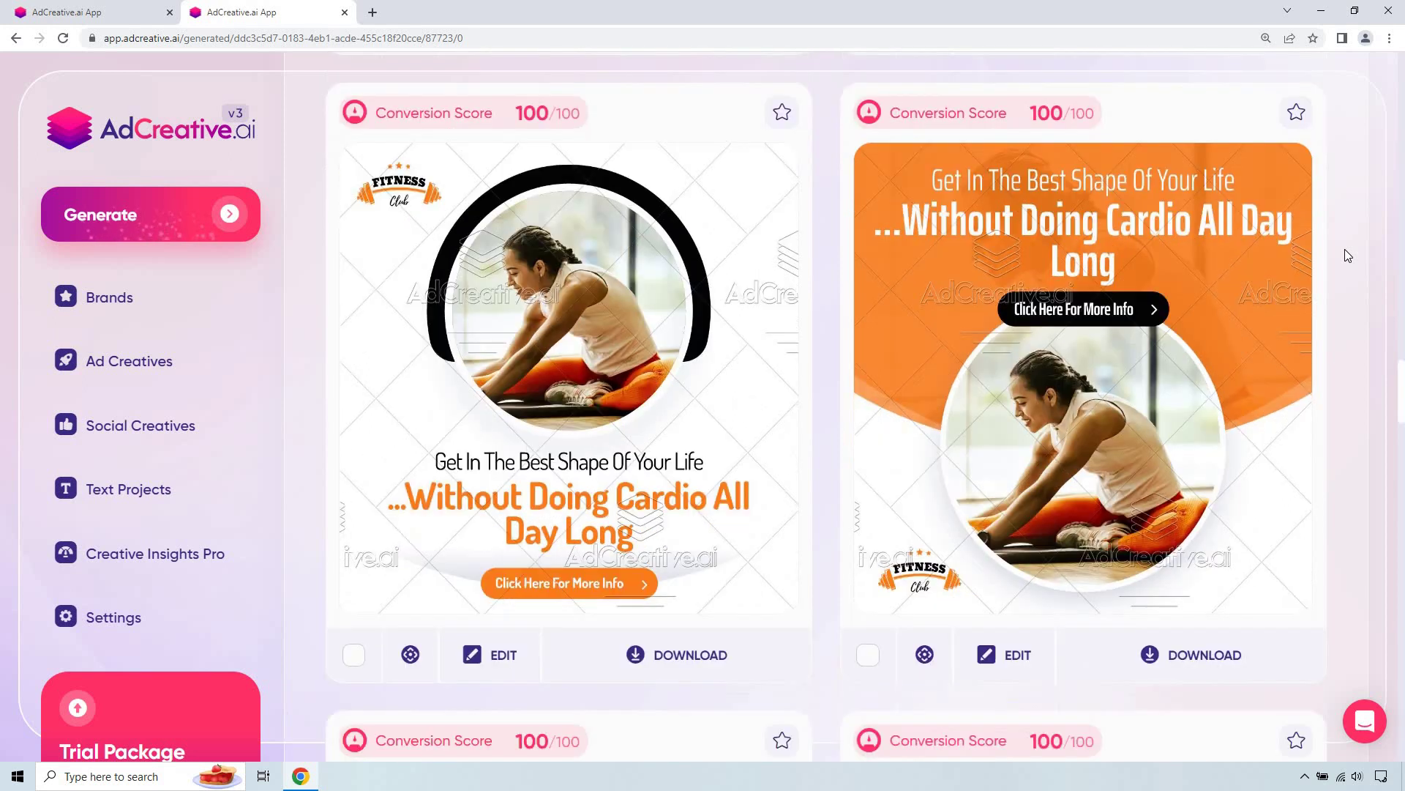
scroll(1347, 254, "down", 3)
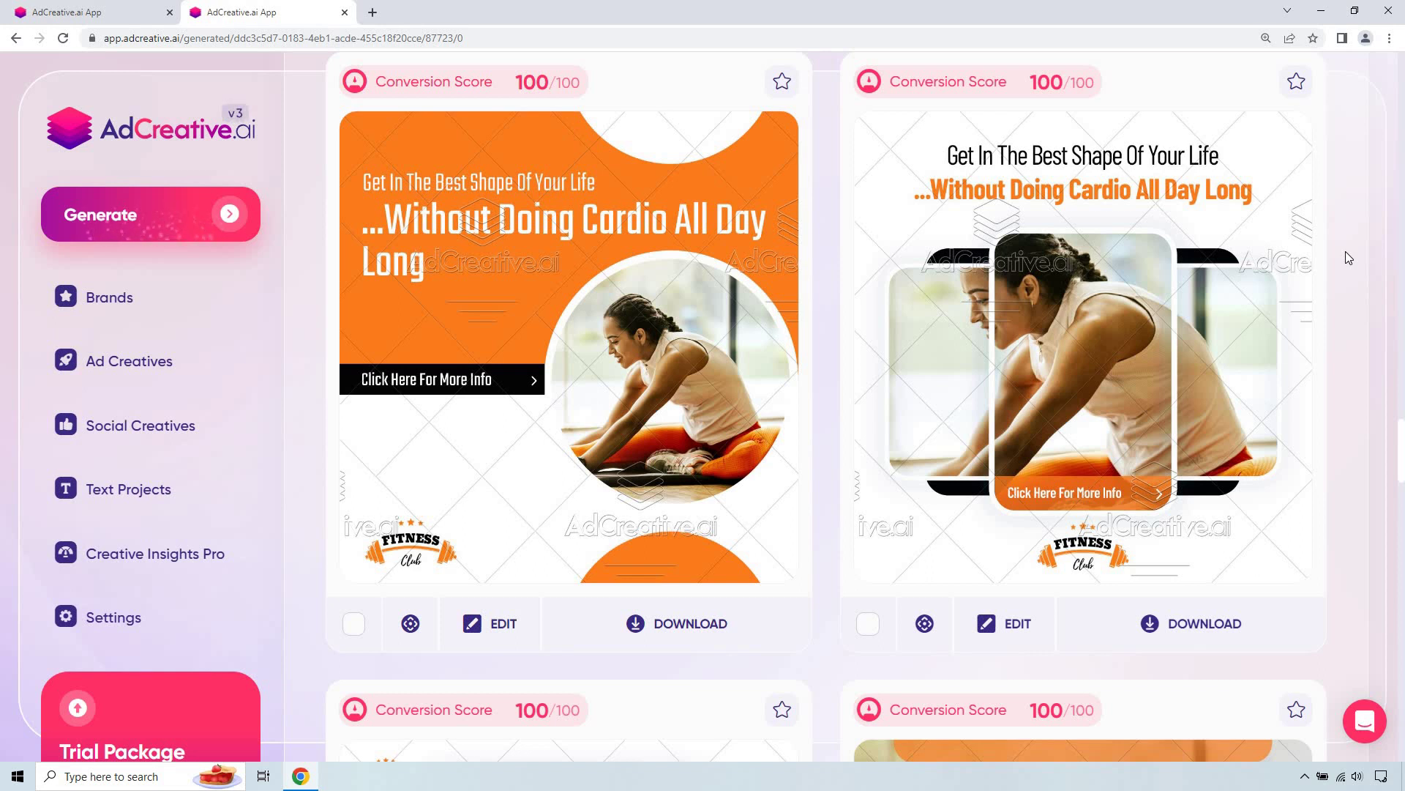
scroll(1348, 252, "down", 6)
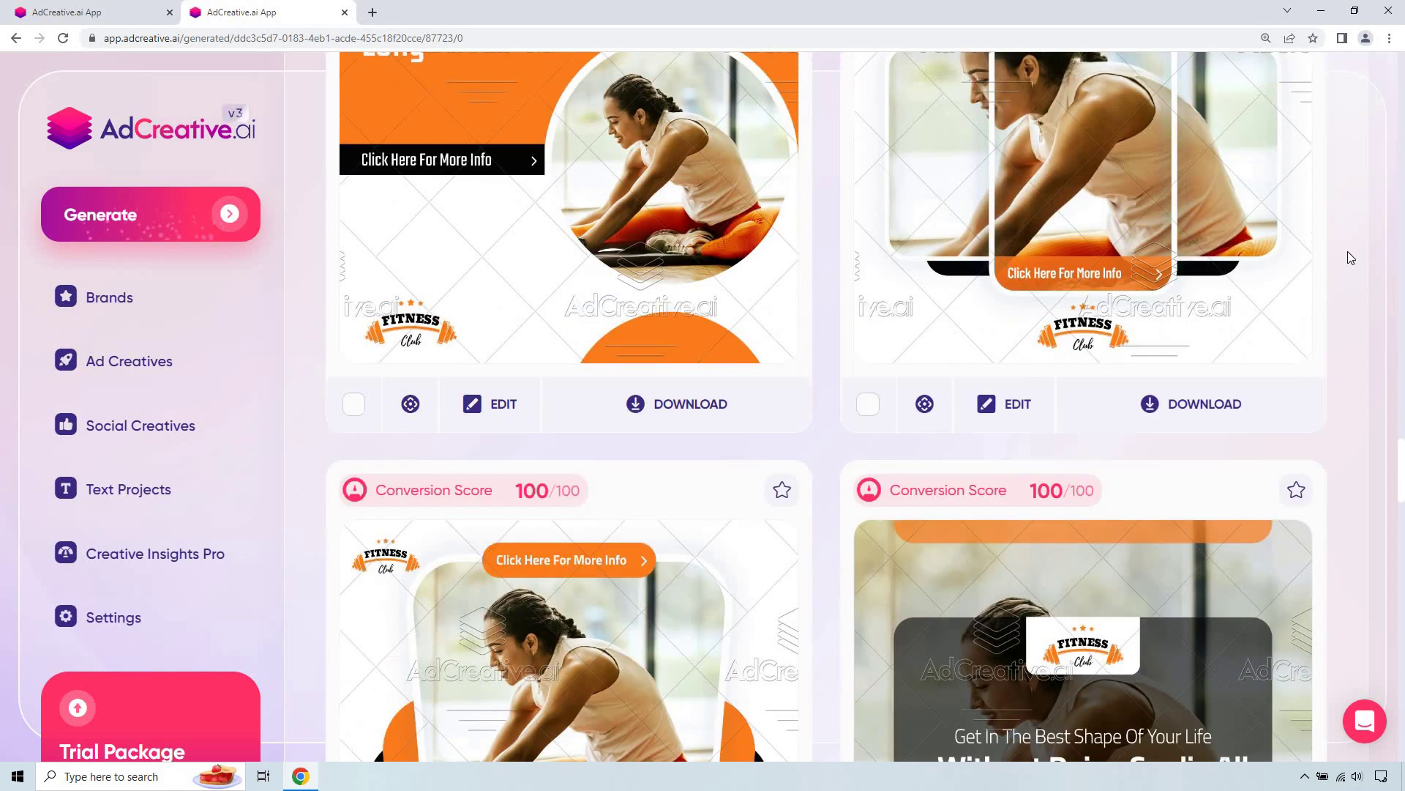
scroll(1350, 258, "down", 8)
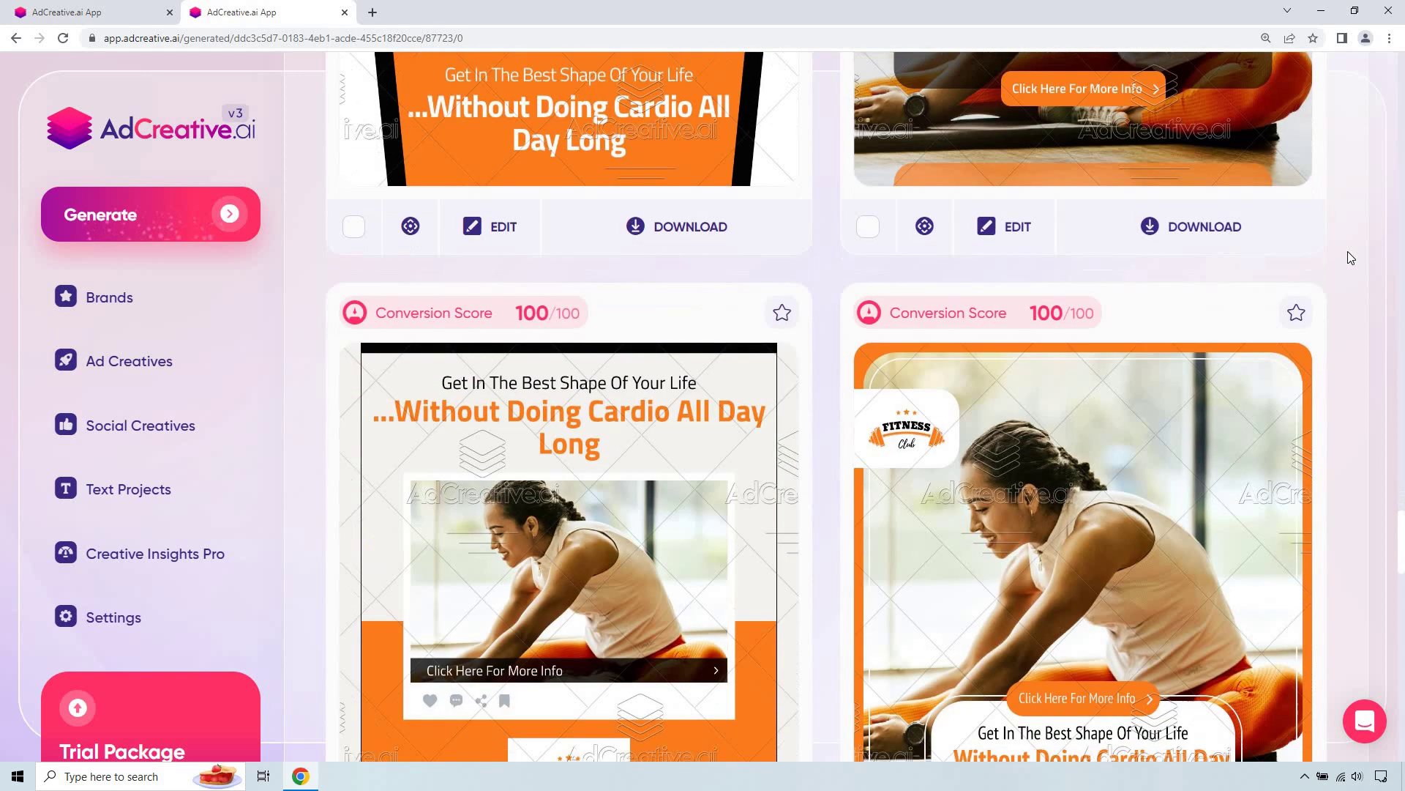
scroll(1351, 258, "down", 8)
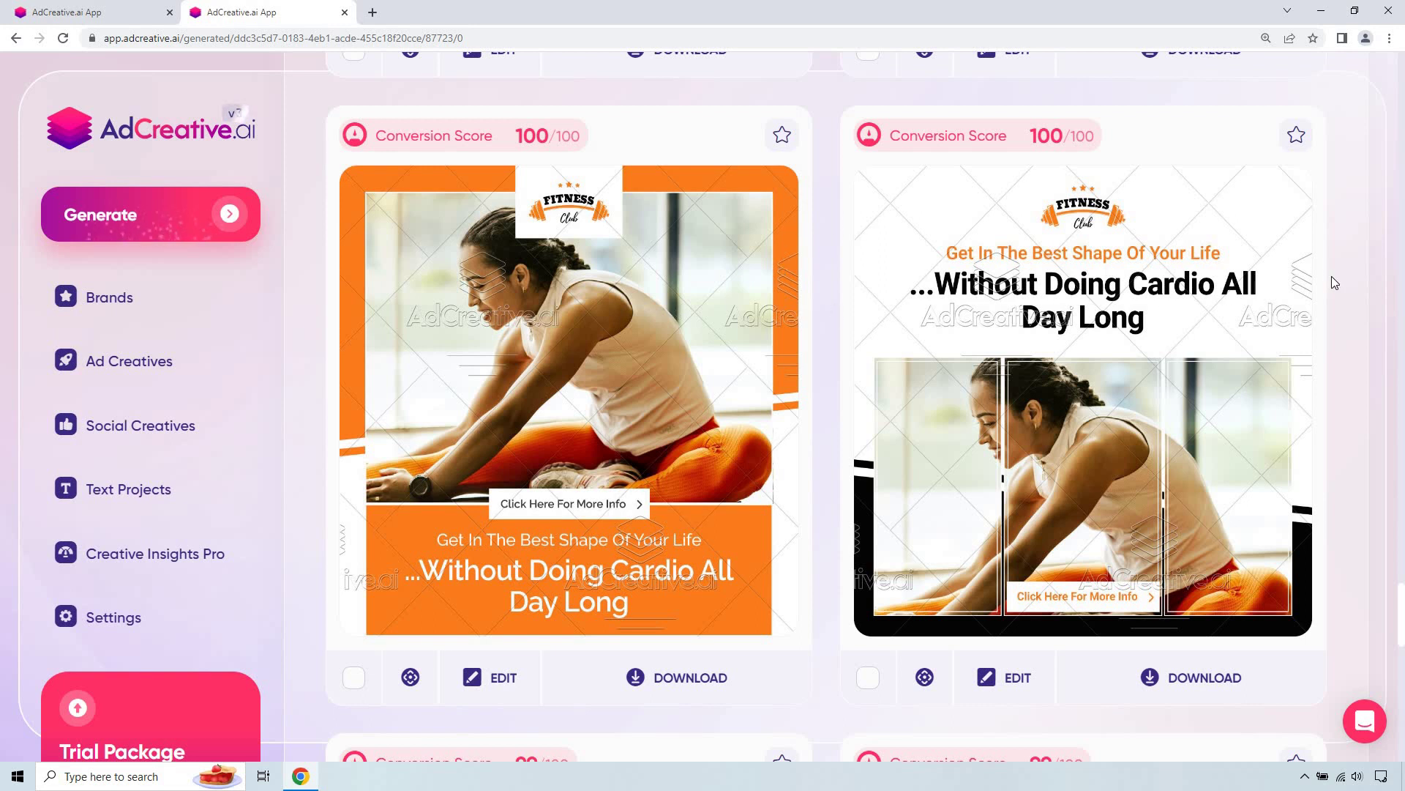
scroll(1341, 274, "down", 7)
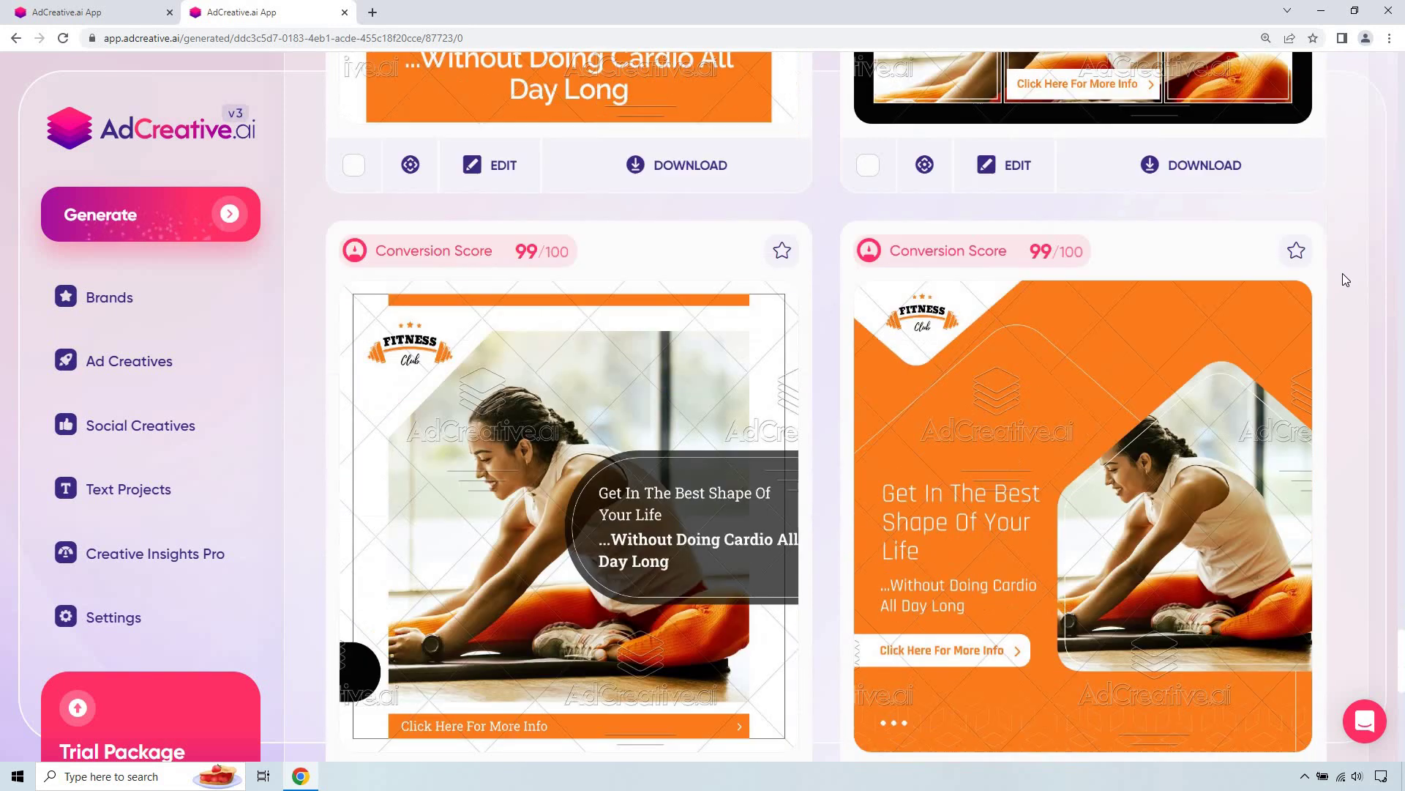
scroll(1343, 274, "down", 4)
scroll(1342, 278, "down", 10)
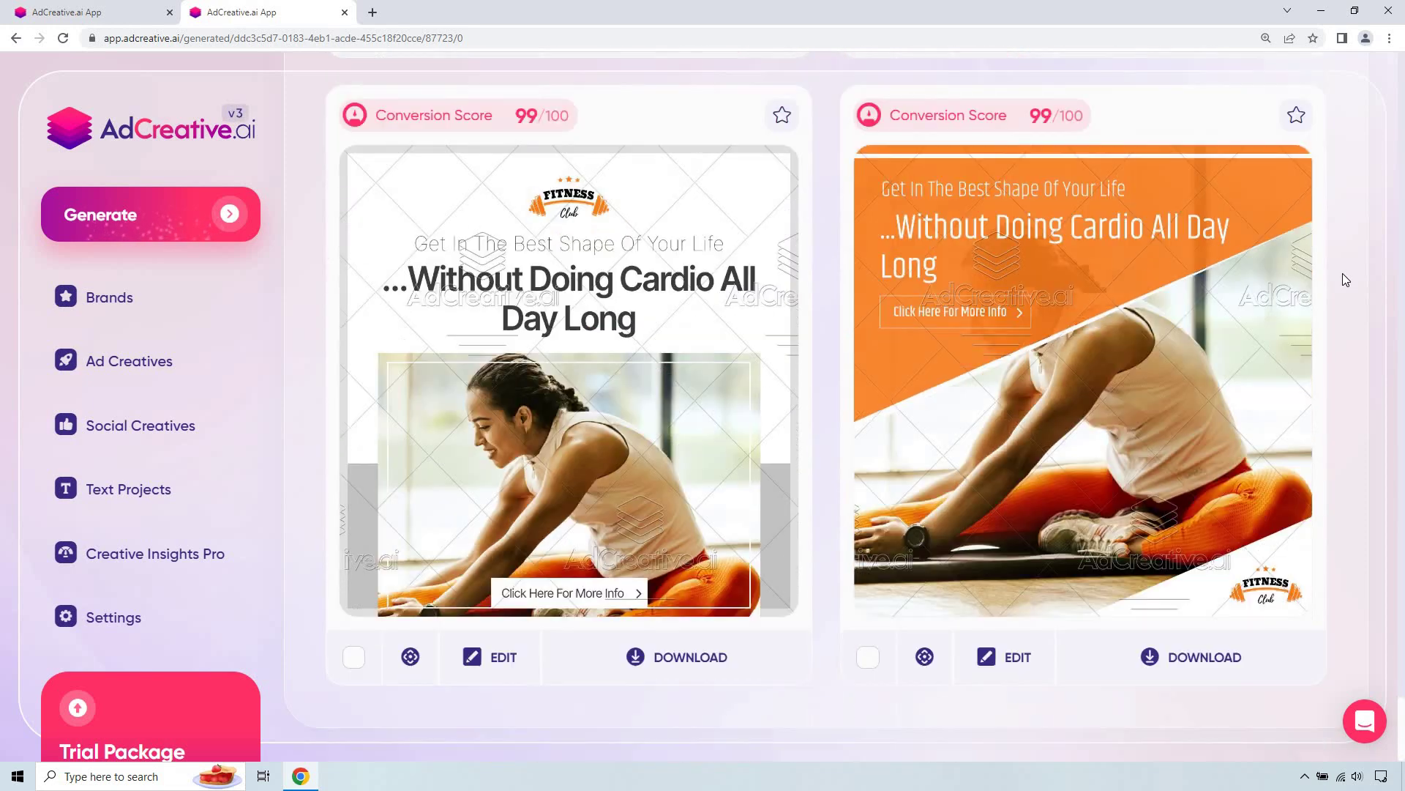
scroll(1346, 273, "down", 4)
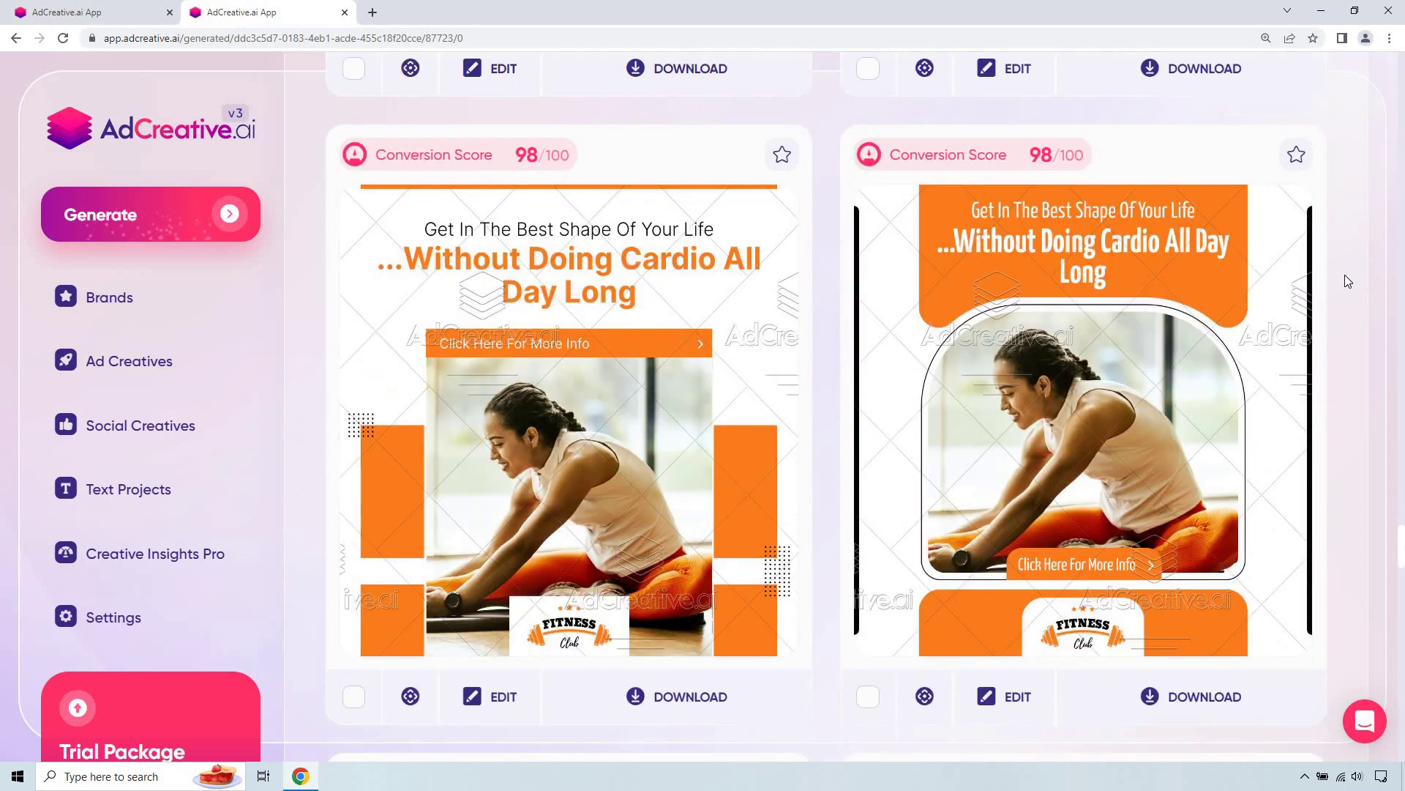
scroll(1345, 275, "down", 7)
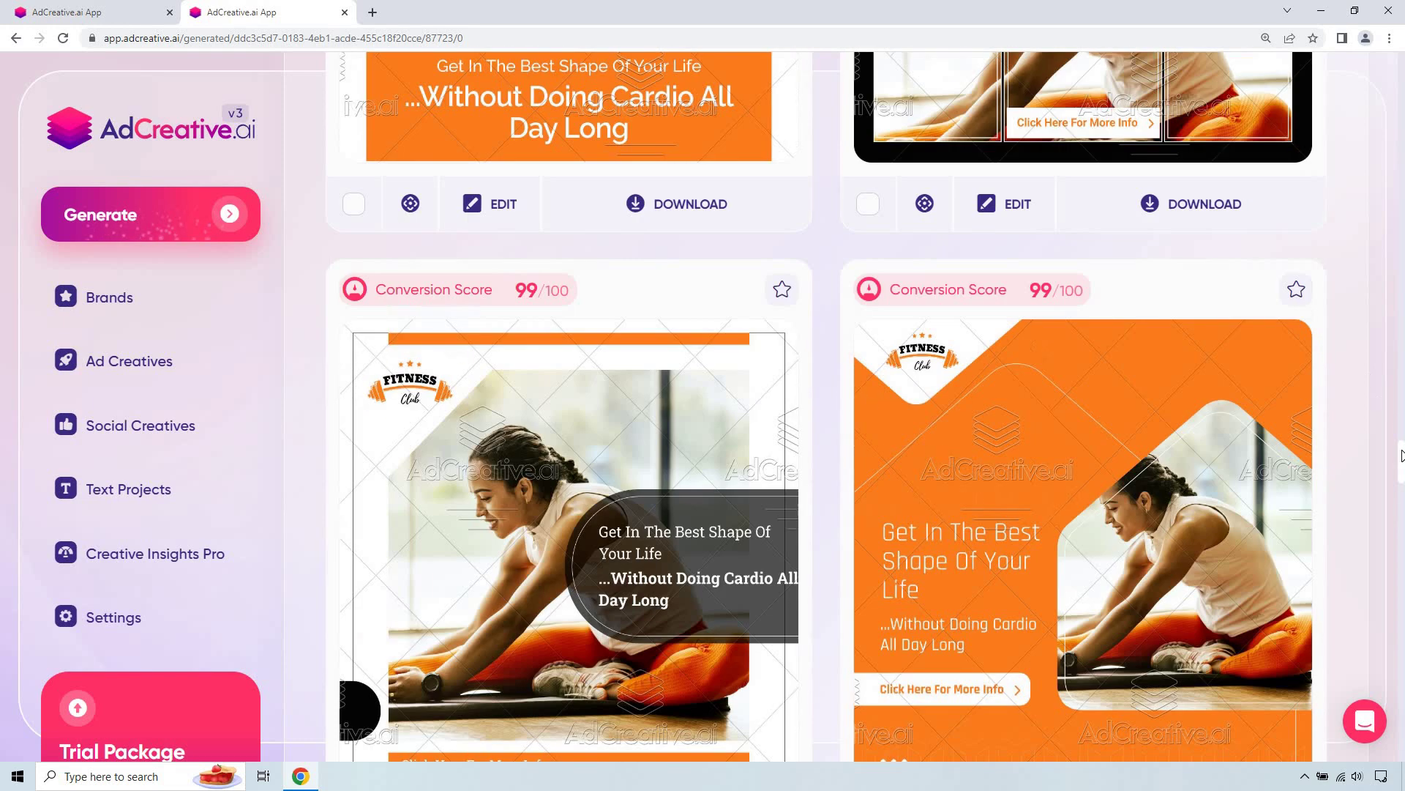
scroll(1404, 280, "up", 2)
scroll(1404, 281, "up", 20)
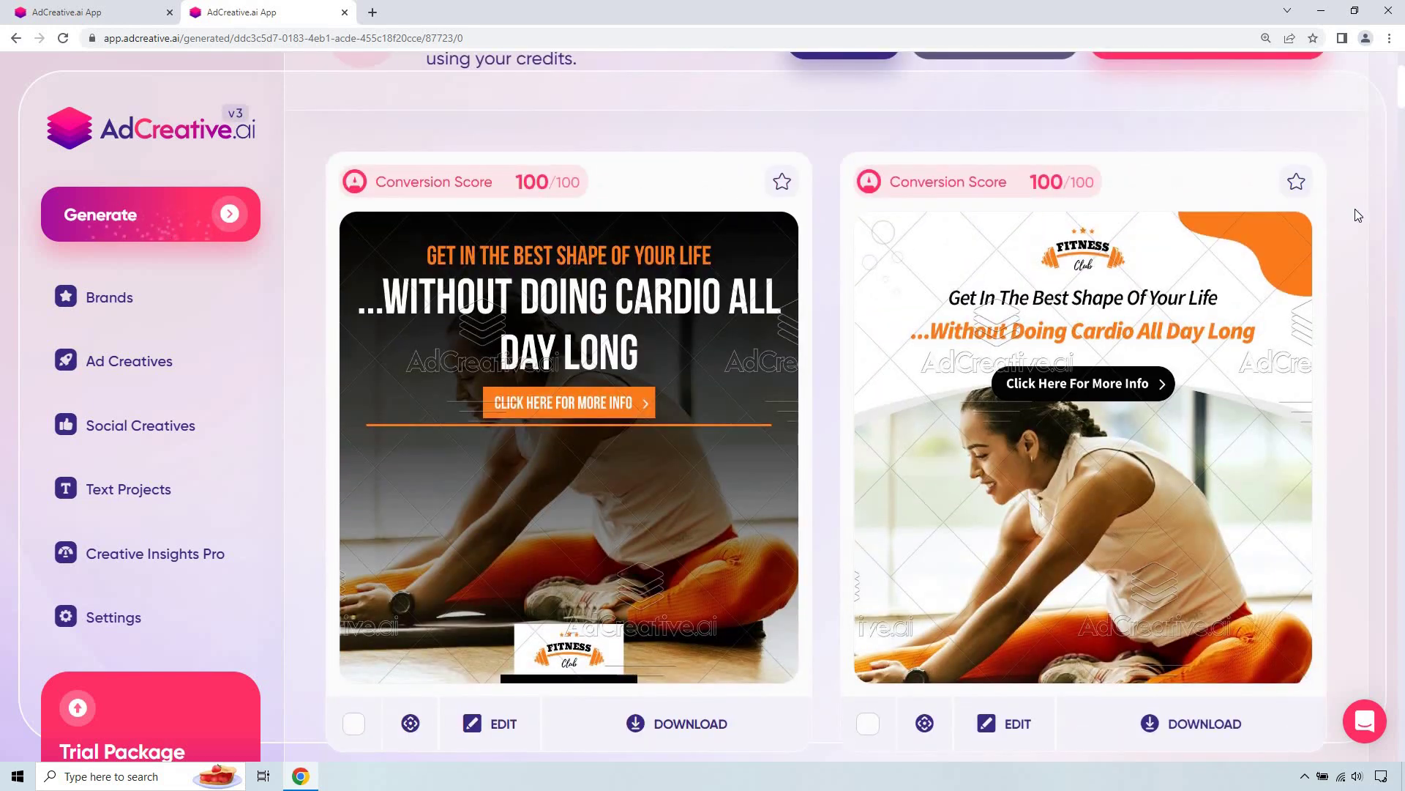
scroll(1355, 209, "up", 3)
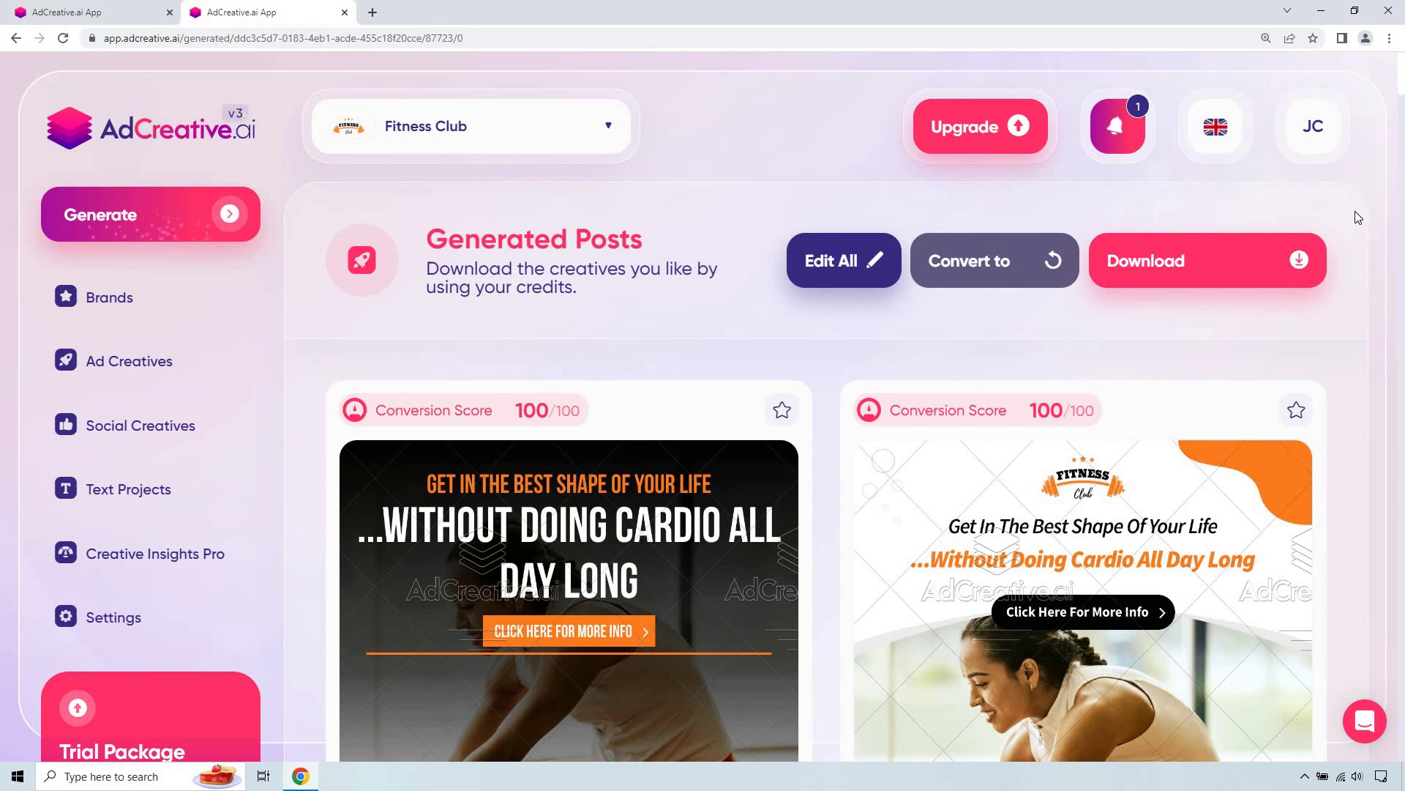